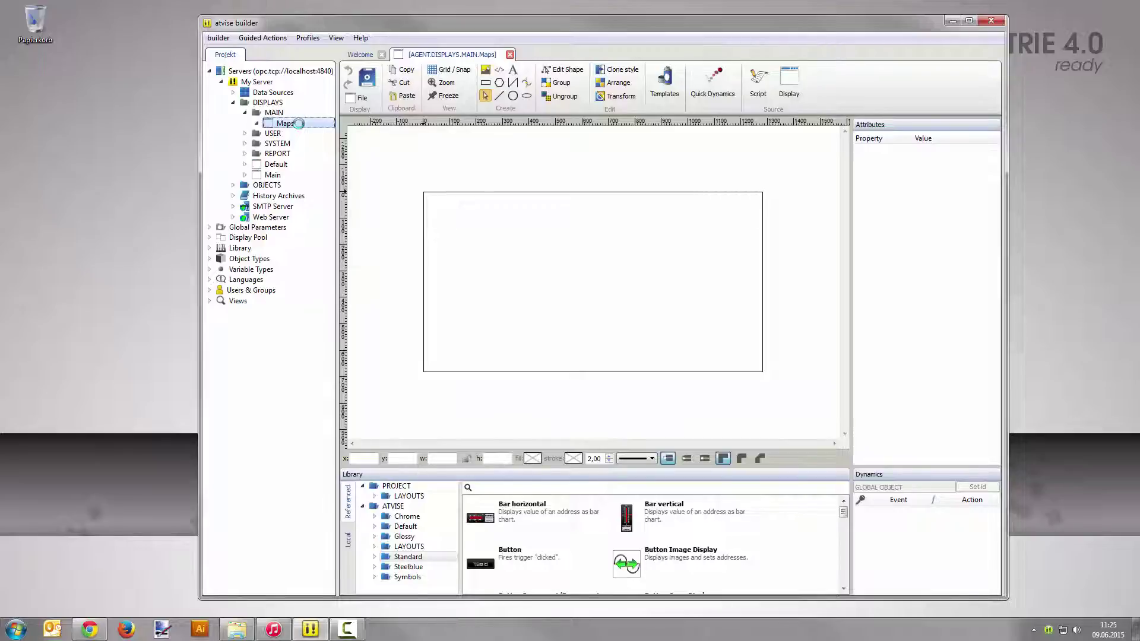
- Bring the browser showing Google Maps to the front
left_click(94, 632)
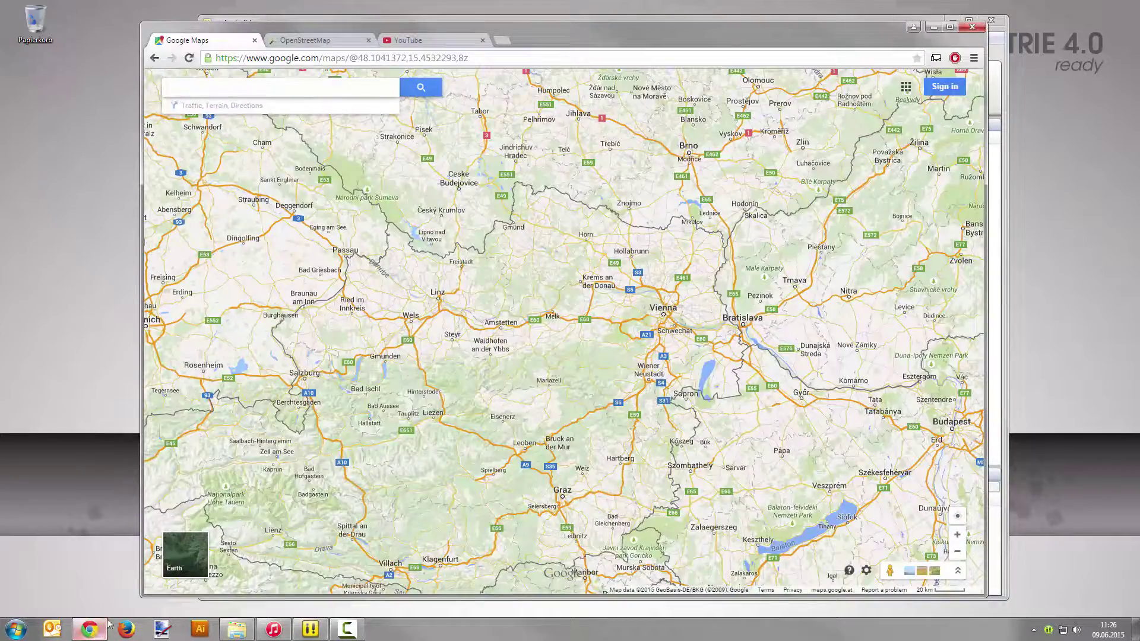
- Search Google Maps for vienna
left_click(265, 88)
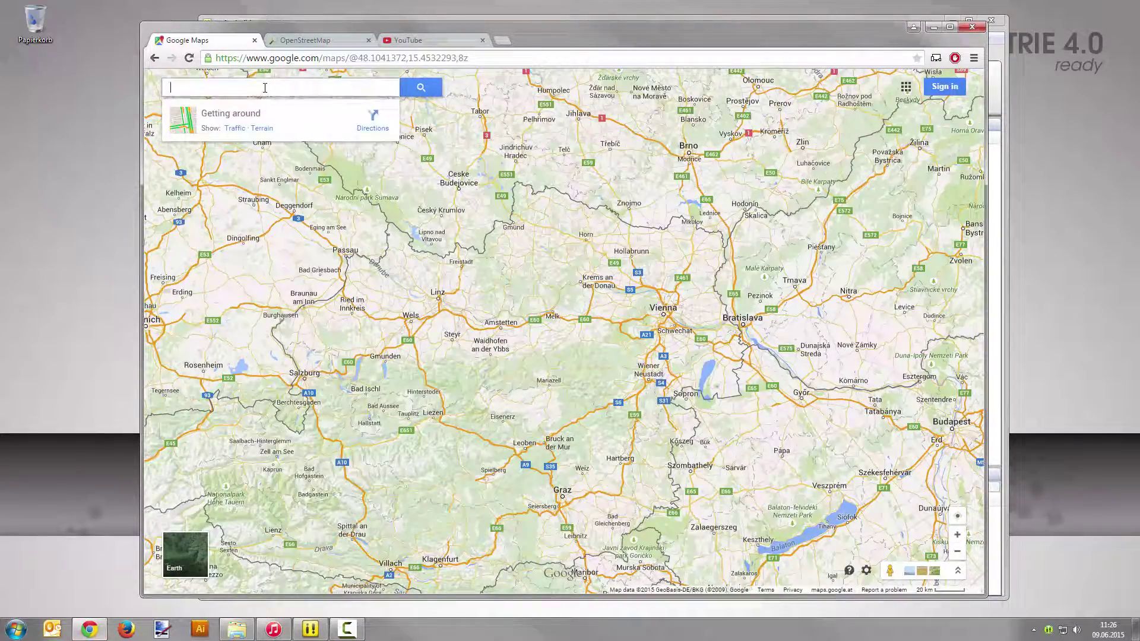
type("vienna")
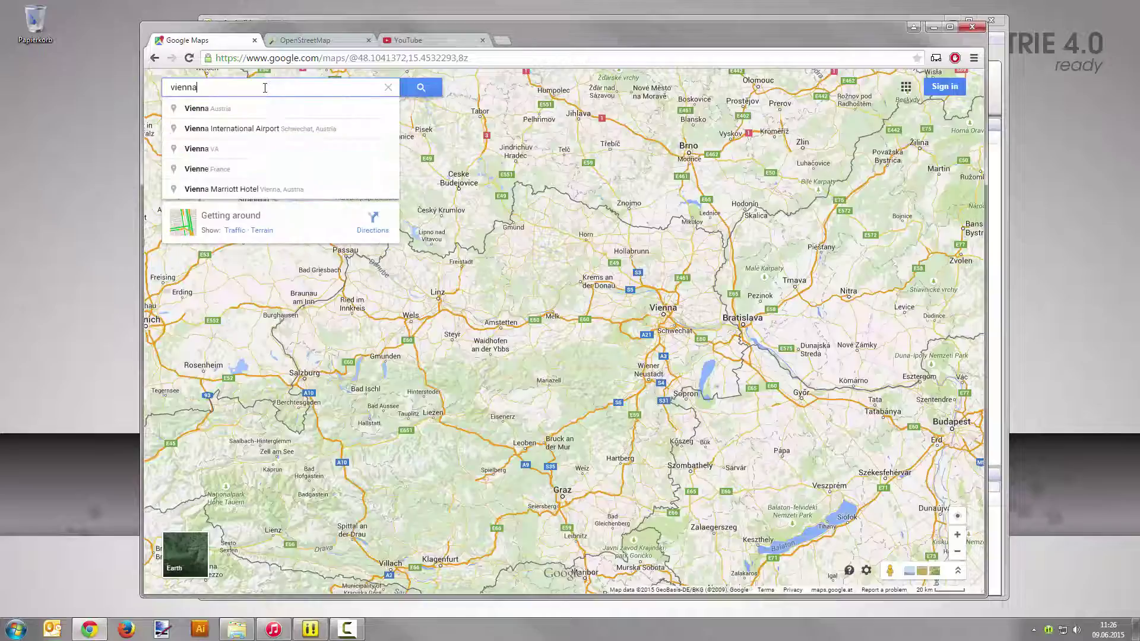
left_click(421, 88)
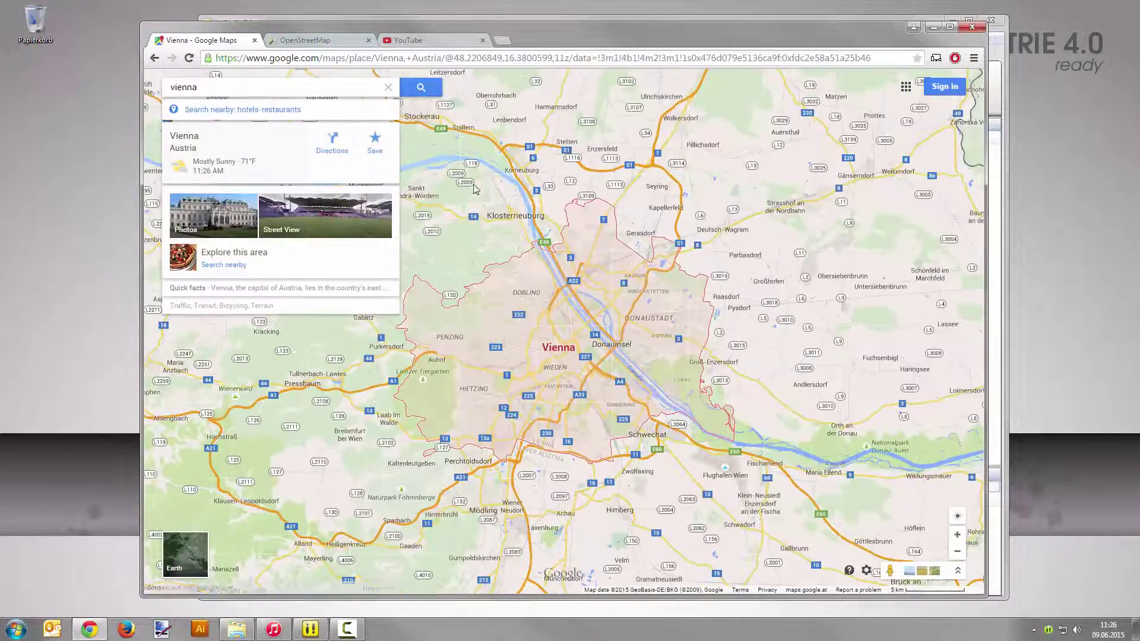
- Copy the Vienna map's iframe code from Share or embed map > Embed map
left_click(867, 571)
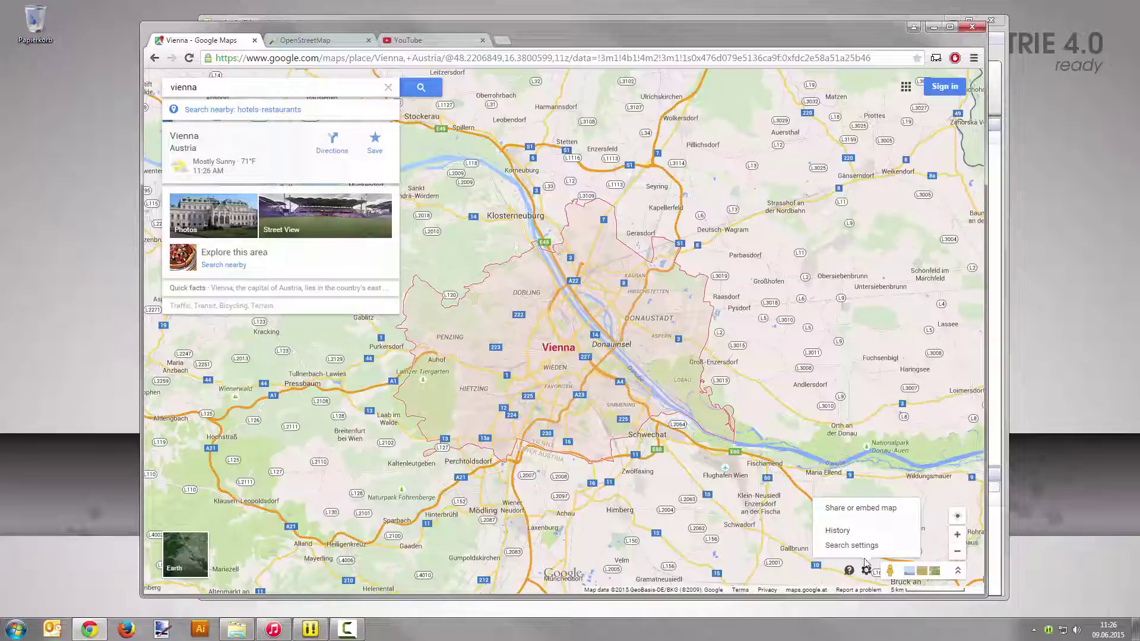
left_click(861, 509)
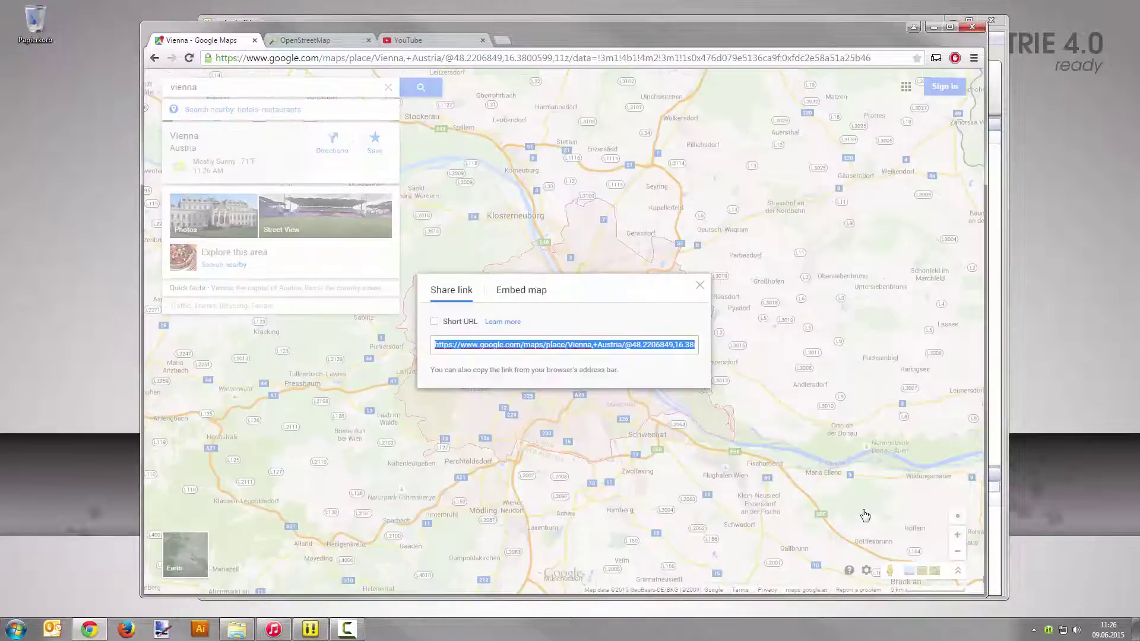
left_click(521, 292)
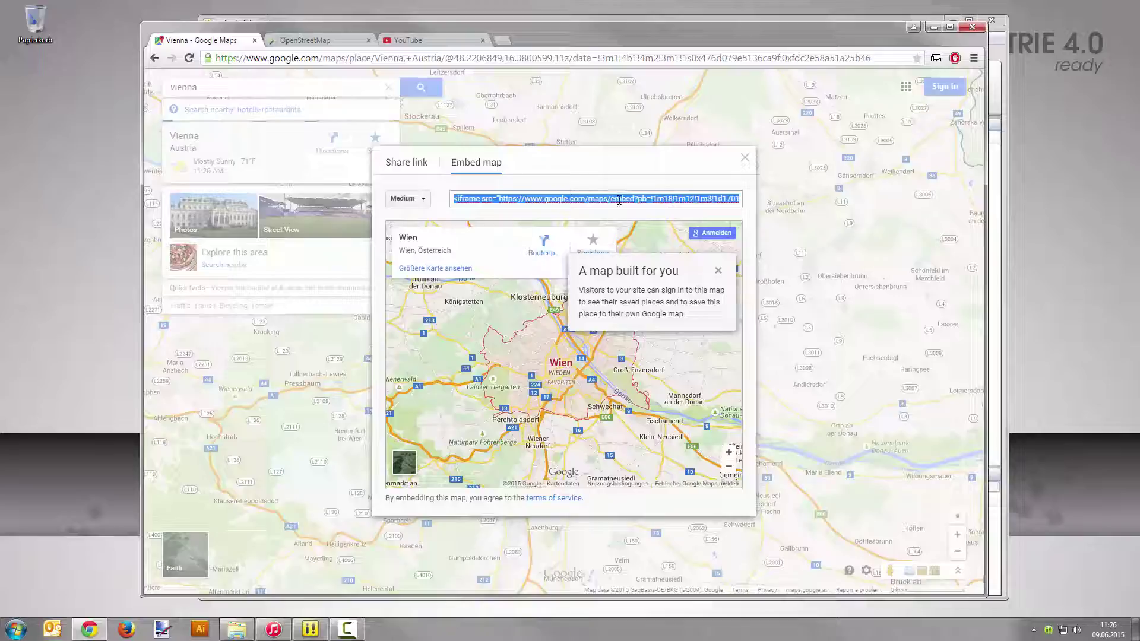
key("ctrl+c")
- Draw a foreign object on the Maps display and paste the Google Maps iframe inside its div
left_click(1003, 88)
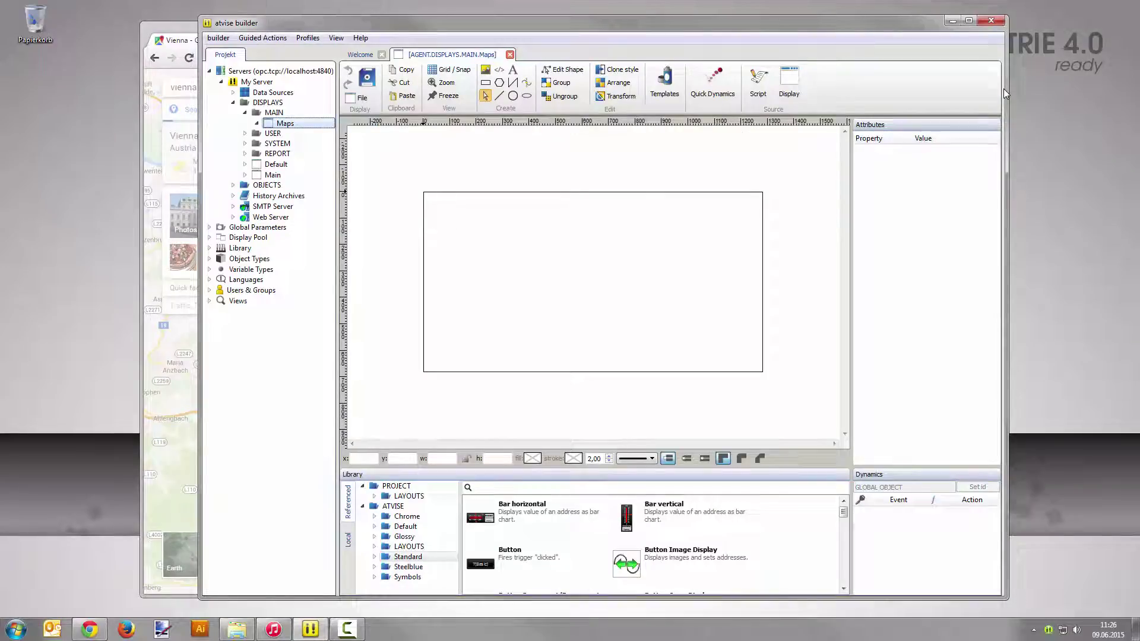
left_click(500, 70)
left_click_drag(438, 209, 584, 359)
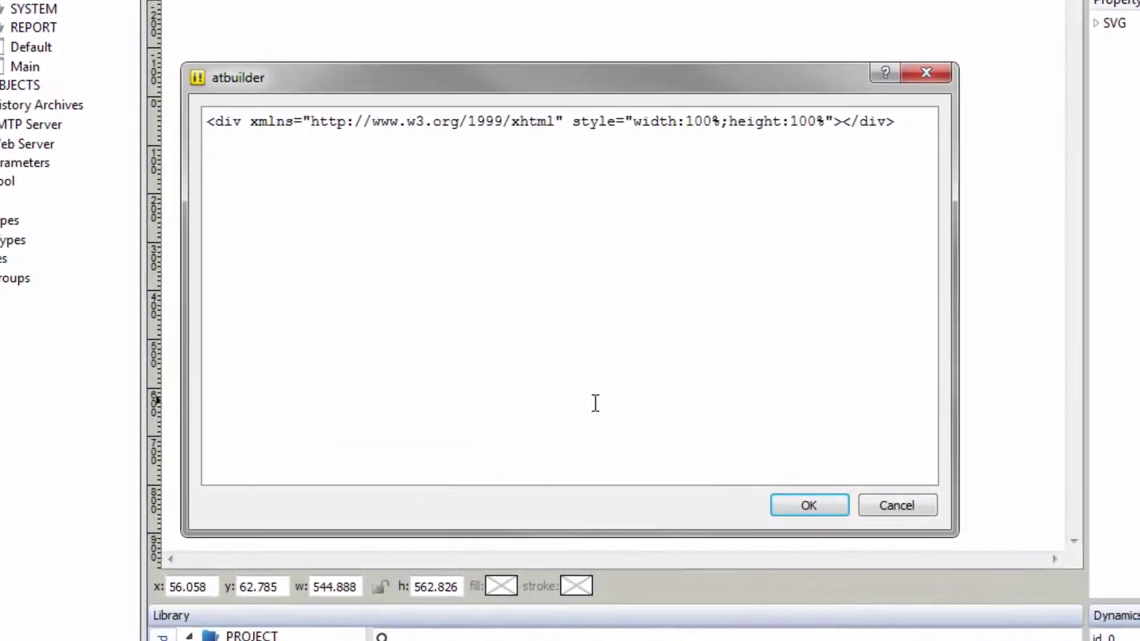
left_click(850, 123)
key("Return")
key("Return")
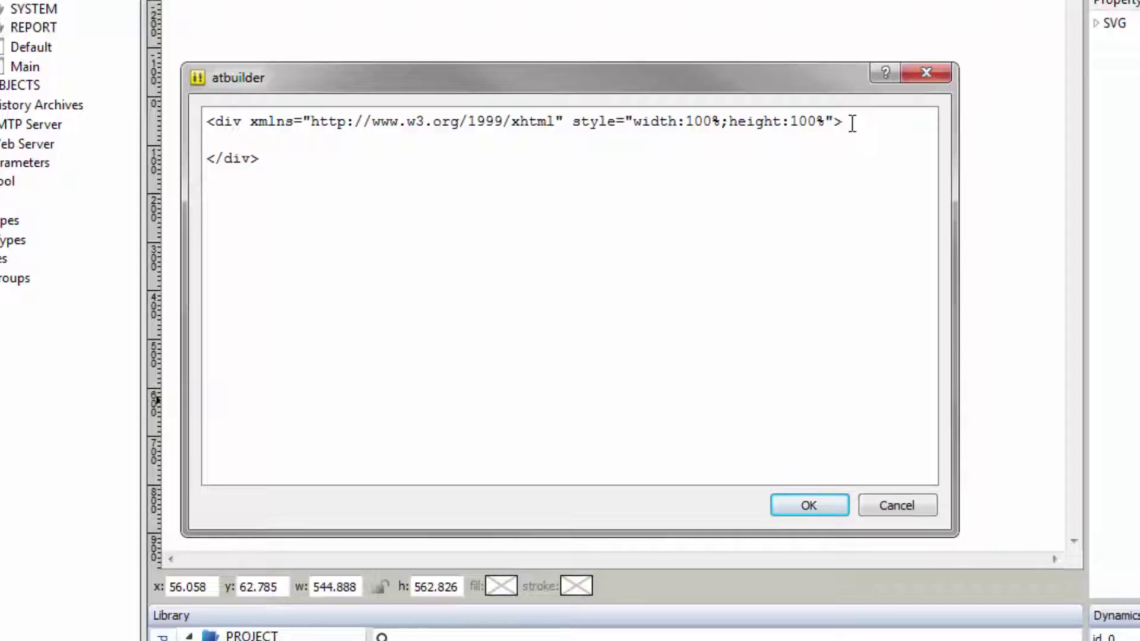
key("ctrl+v")
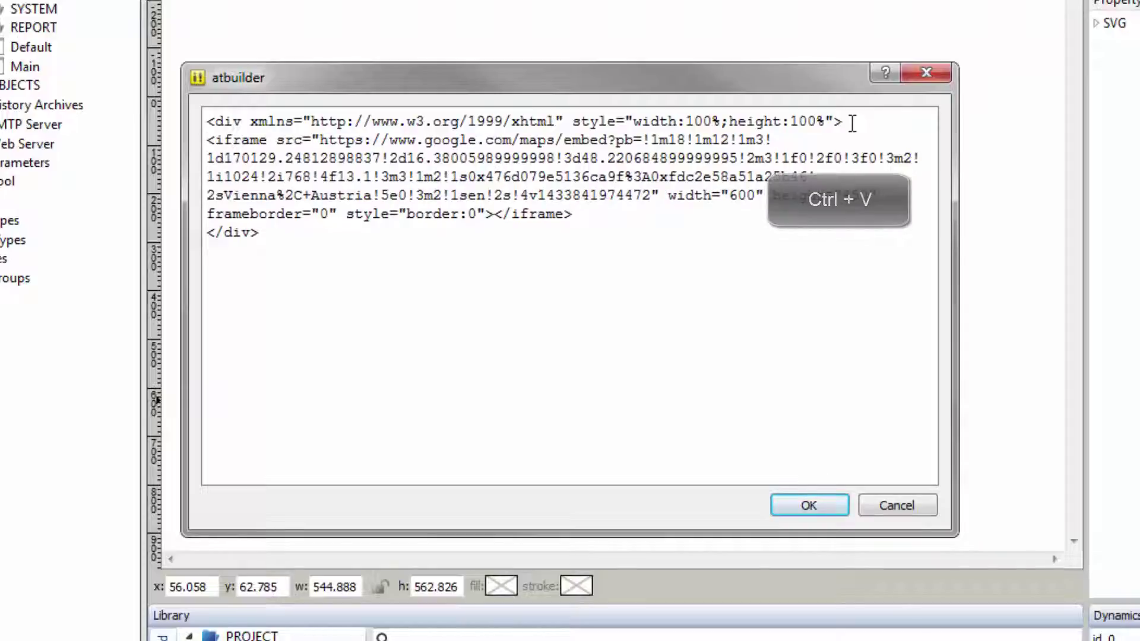
- Change the iframe width 600 and height 450 to 100% and confirm
double_click(749, 195)
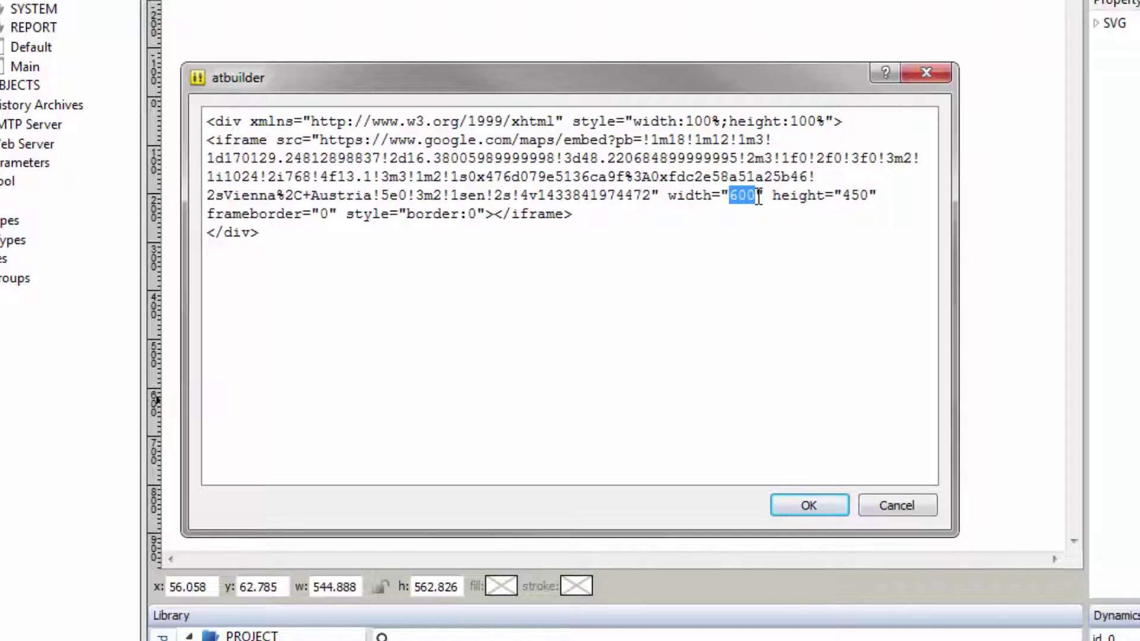
type("100%")
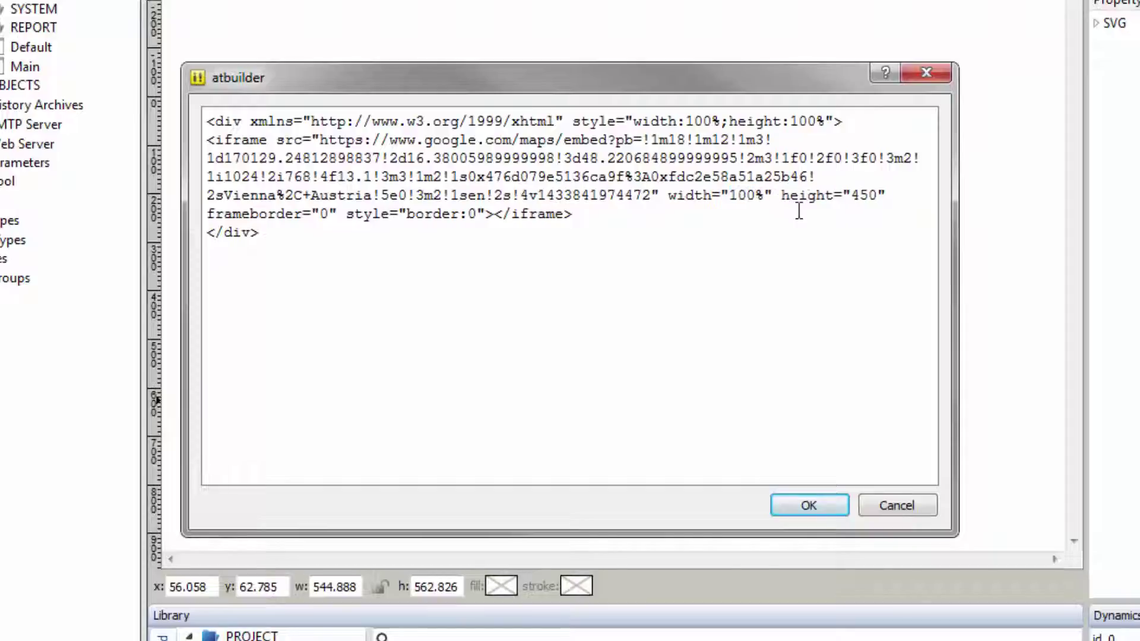
left_click_drag(853, 196, 876, 201)
type("100%")
left_click(810, 504)
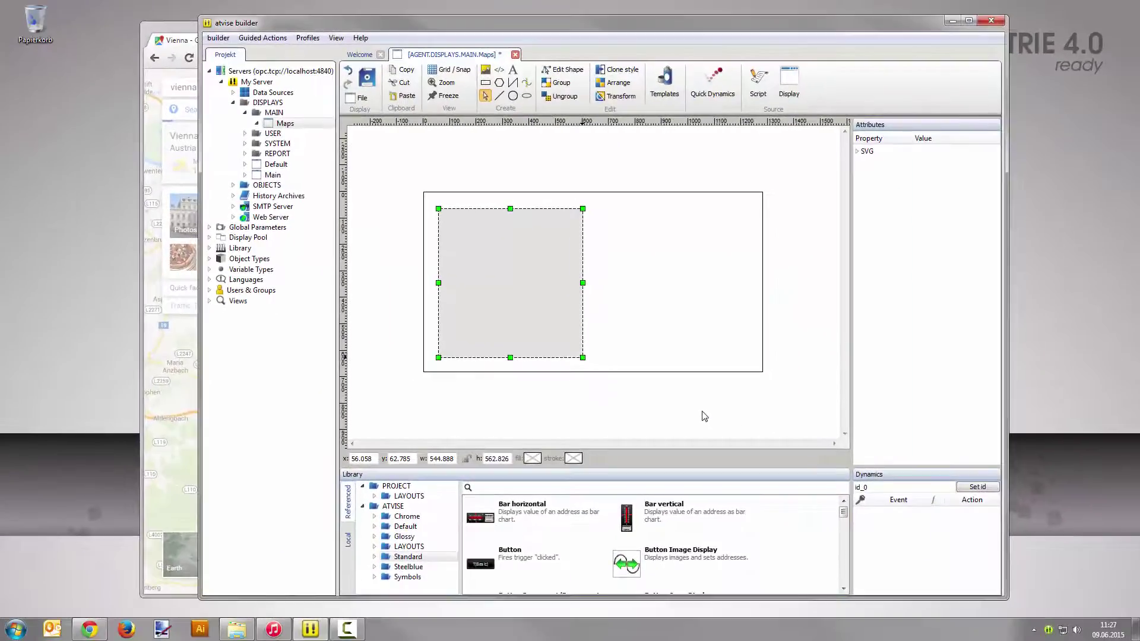
- Resize the Google map element to 640 wide and 680 high
left_click(454, 459)
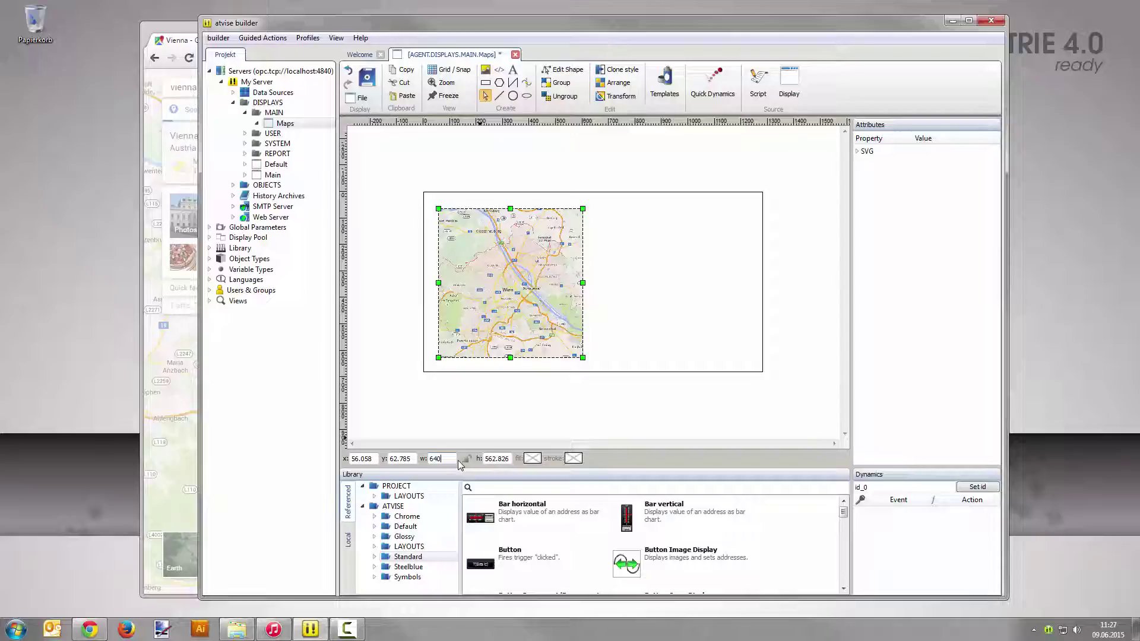
key("Tab")
type("680")
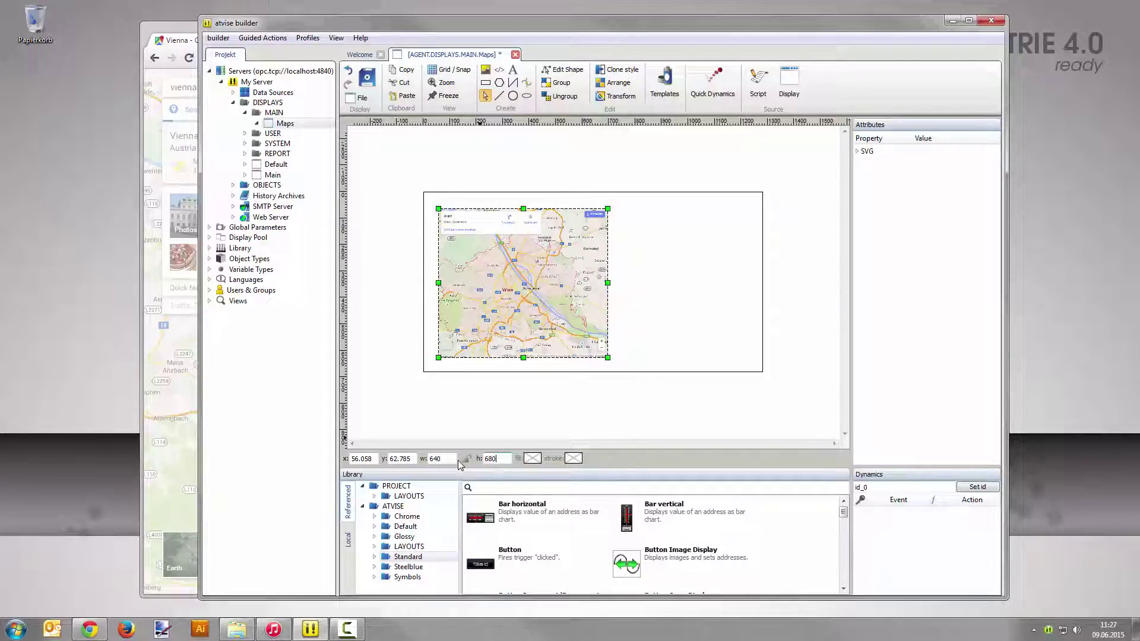
key("Return")
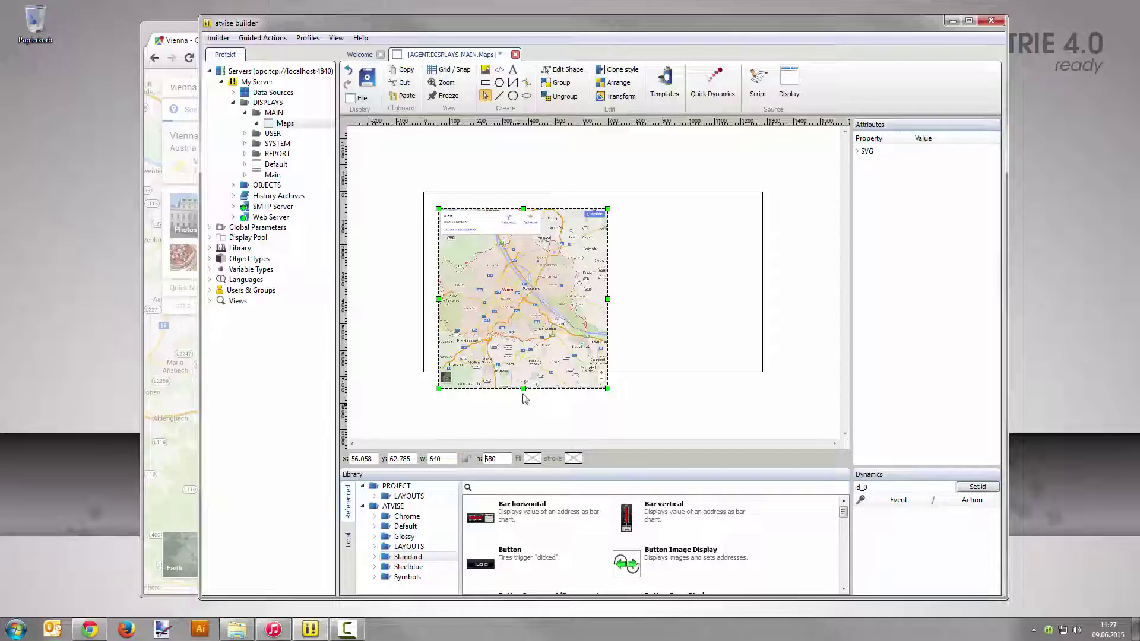
- Align the map element to the display's left and top edges
left_click(620, 86)
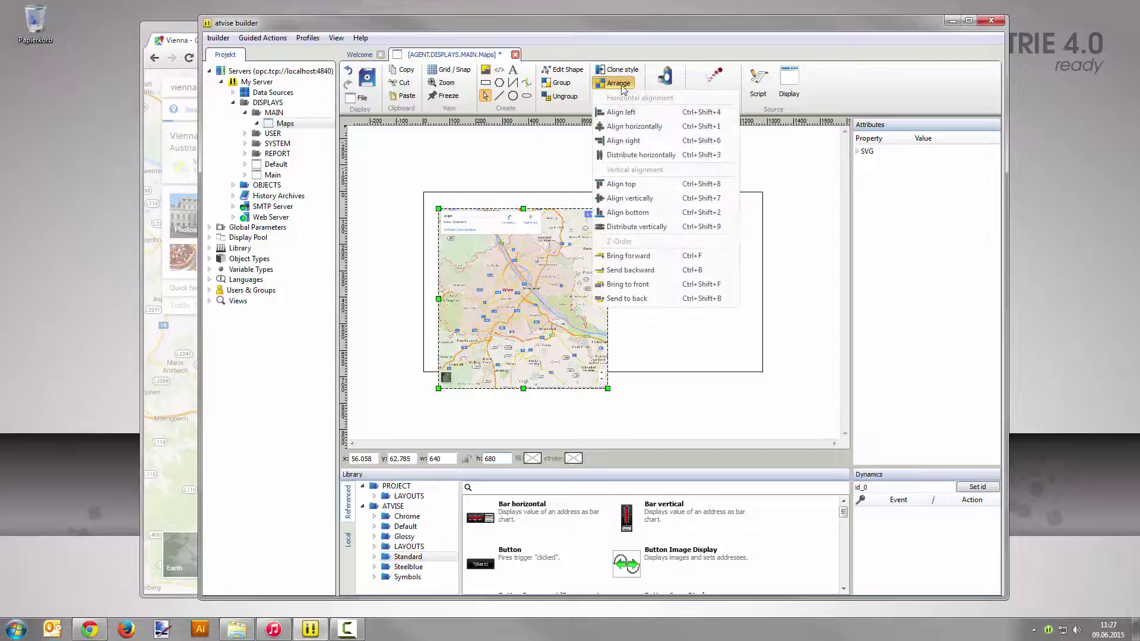
left_click(624, 112)
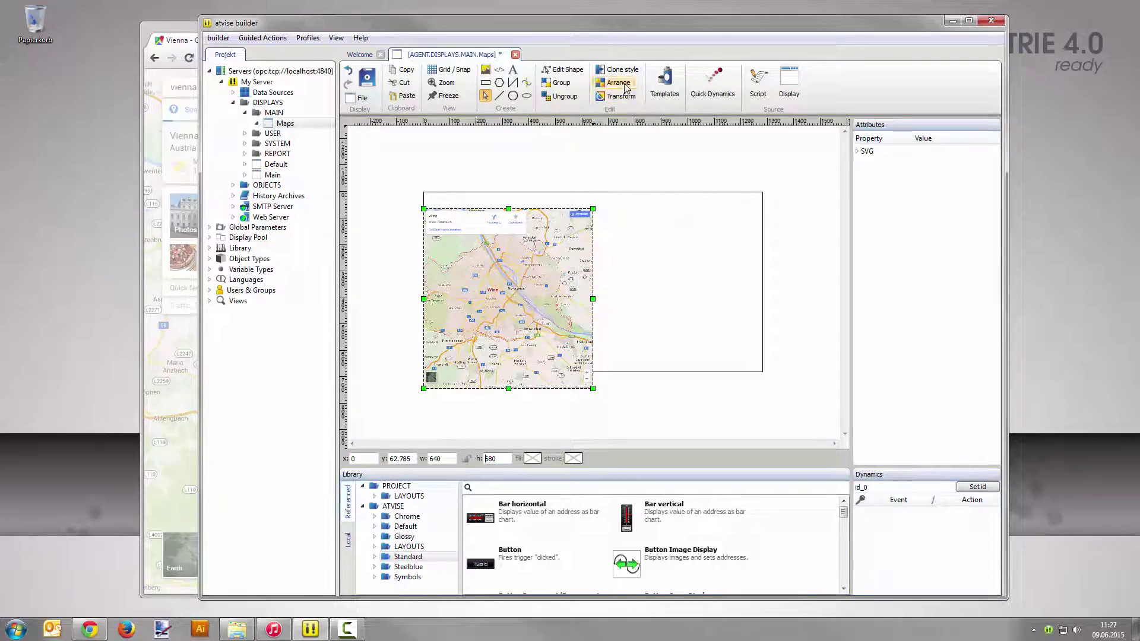
left_click(619, 84)
left_click(641, 186)
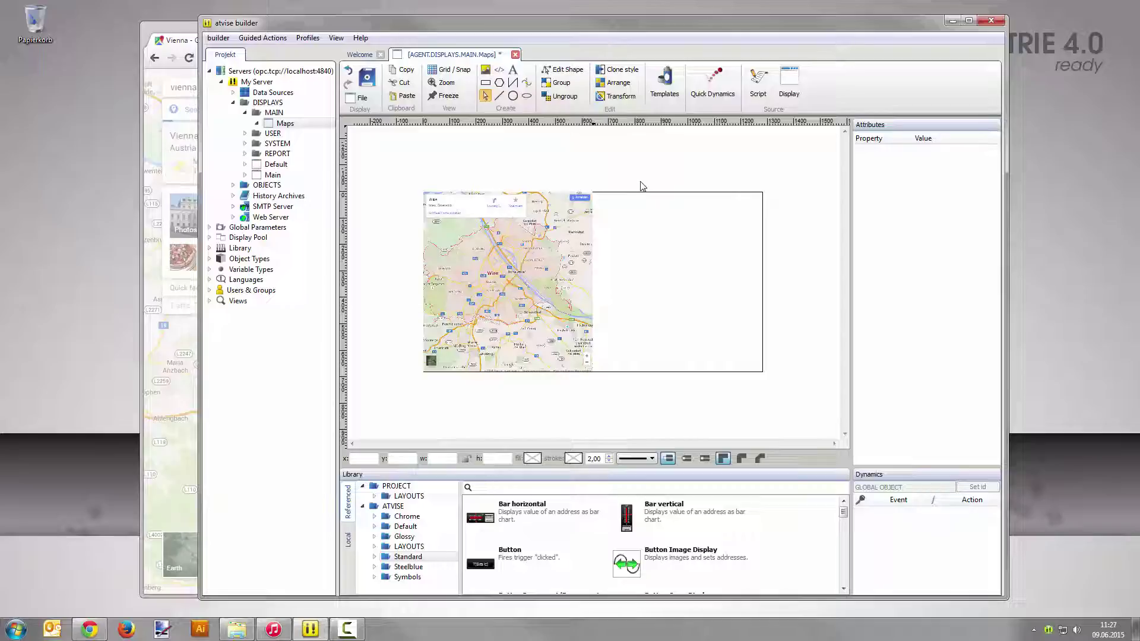
left_click(175, 26)
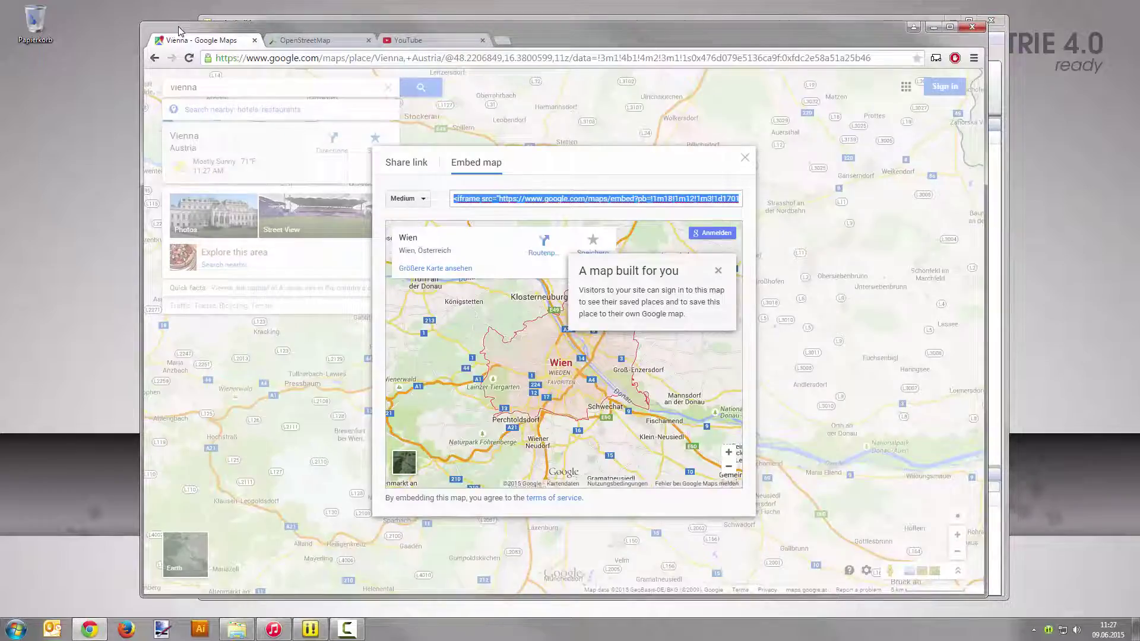
- Search OpenStreetMap for vienna and open the Vienna result
left_click(307, 41)
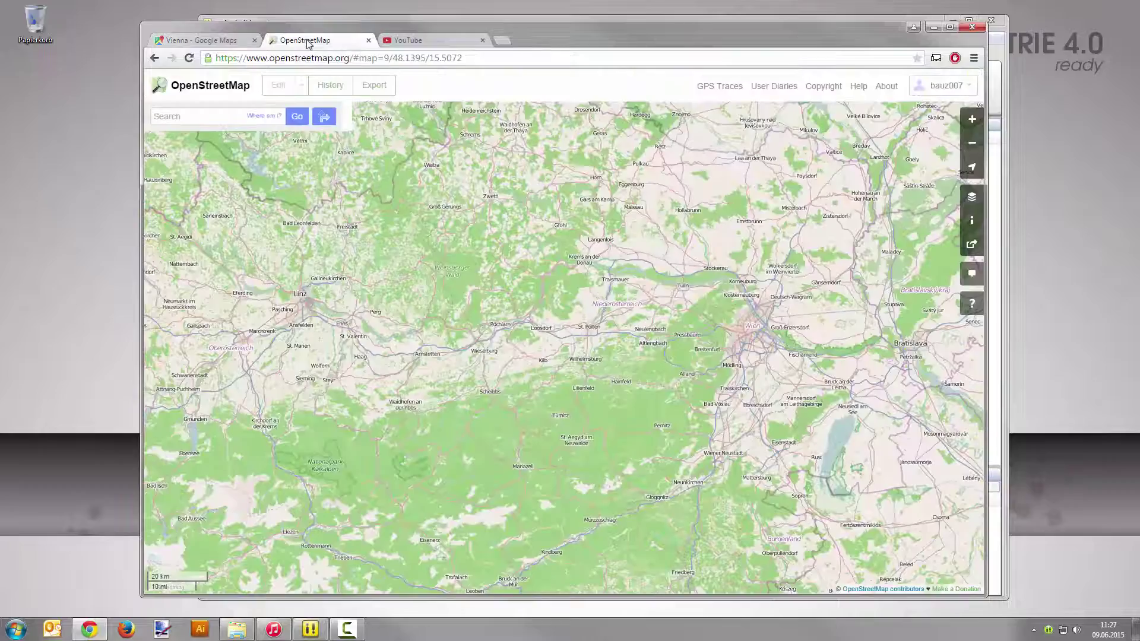
left_click(219, 116)
type("vienna")
key("Return")
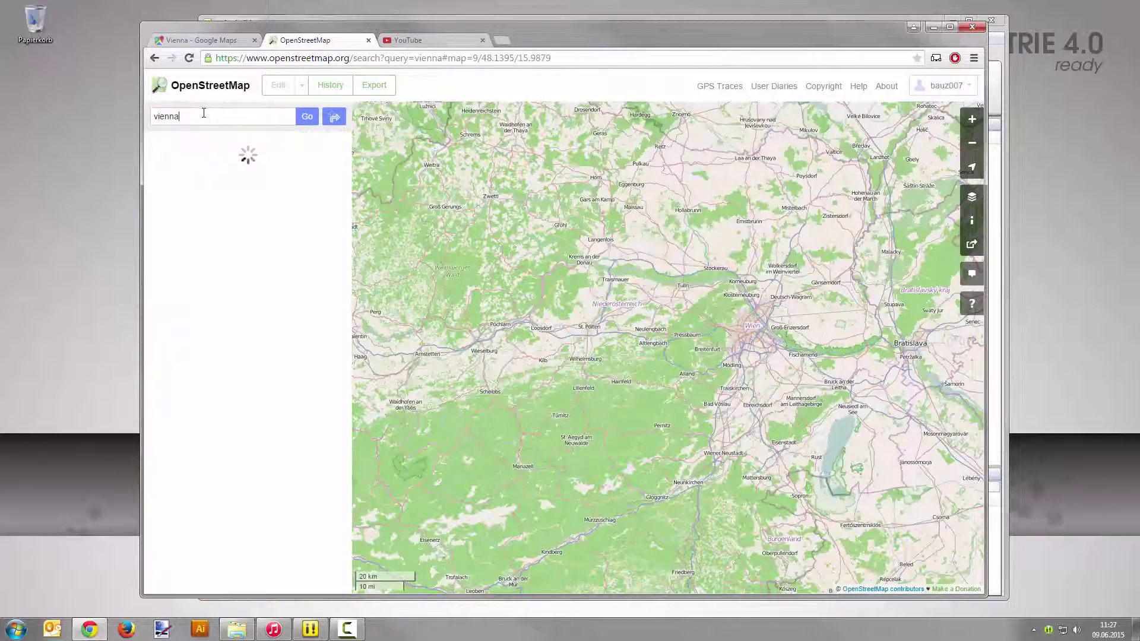
left_click(198, 216)
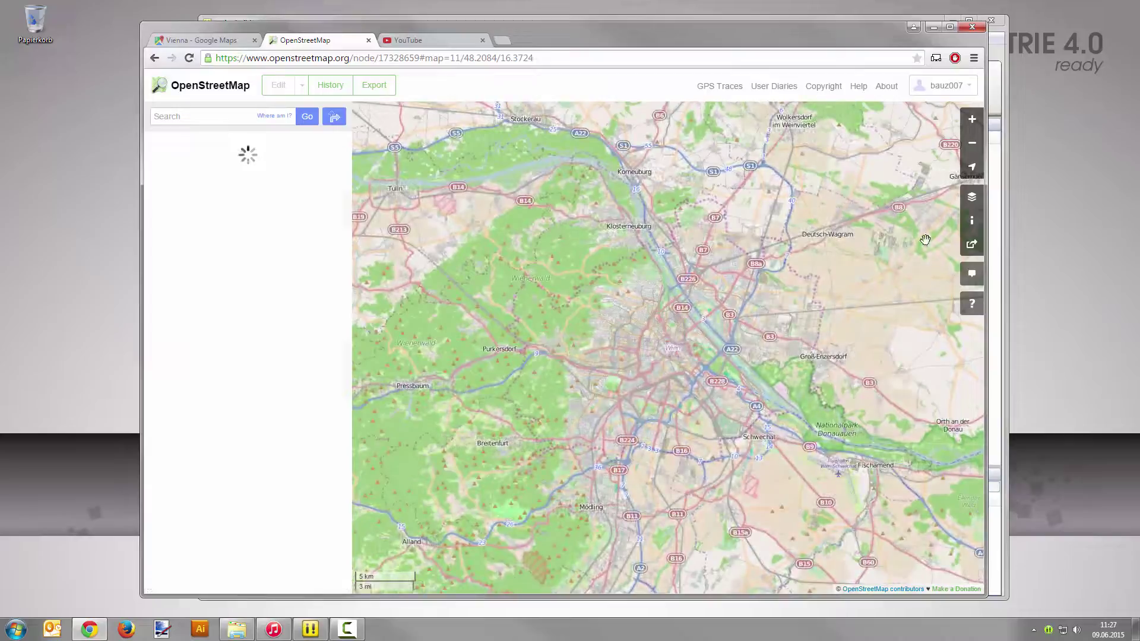
- Copy the map's HTML iframe embed code from the Share panel
left_click(971, 244)
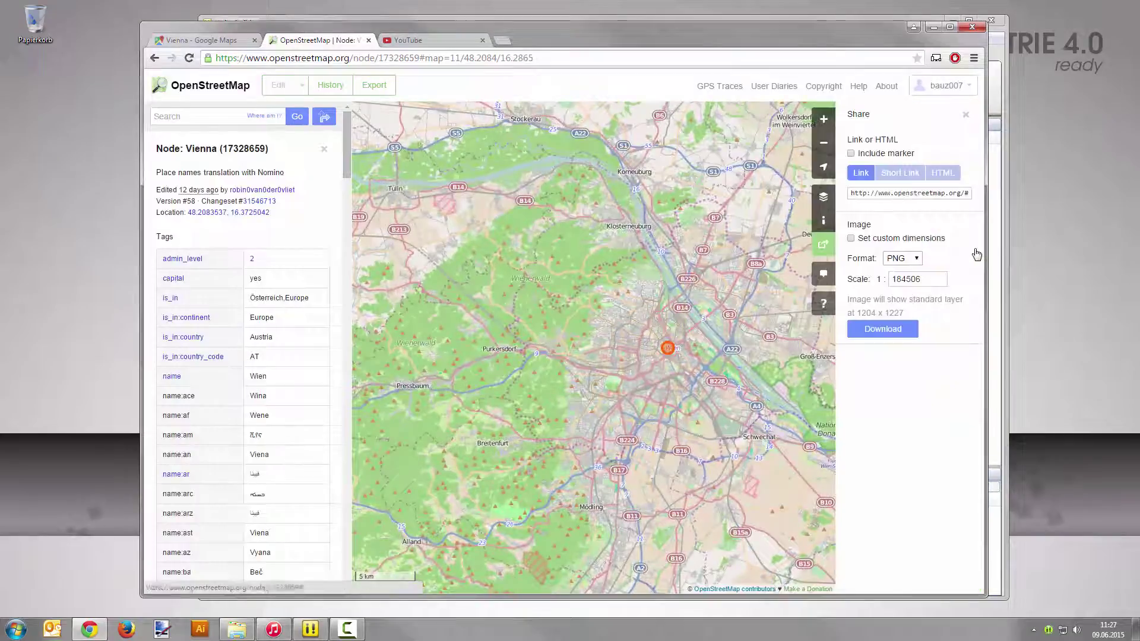
left_click(949, 181)
key("ctrl+c")
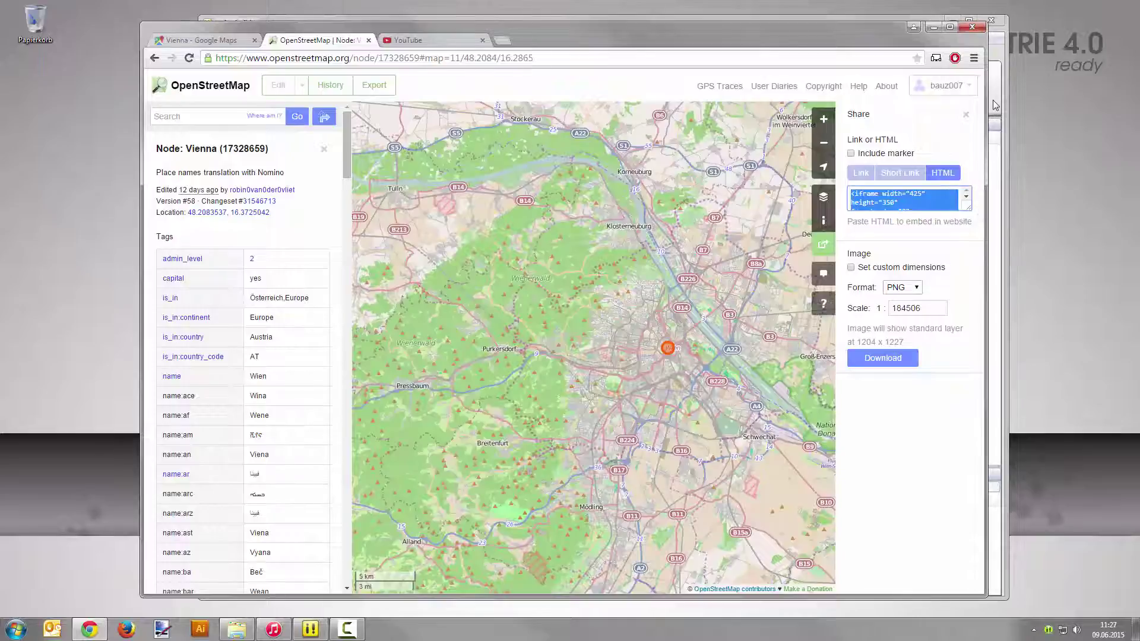
key("alt+Tab")
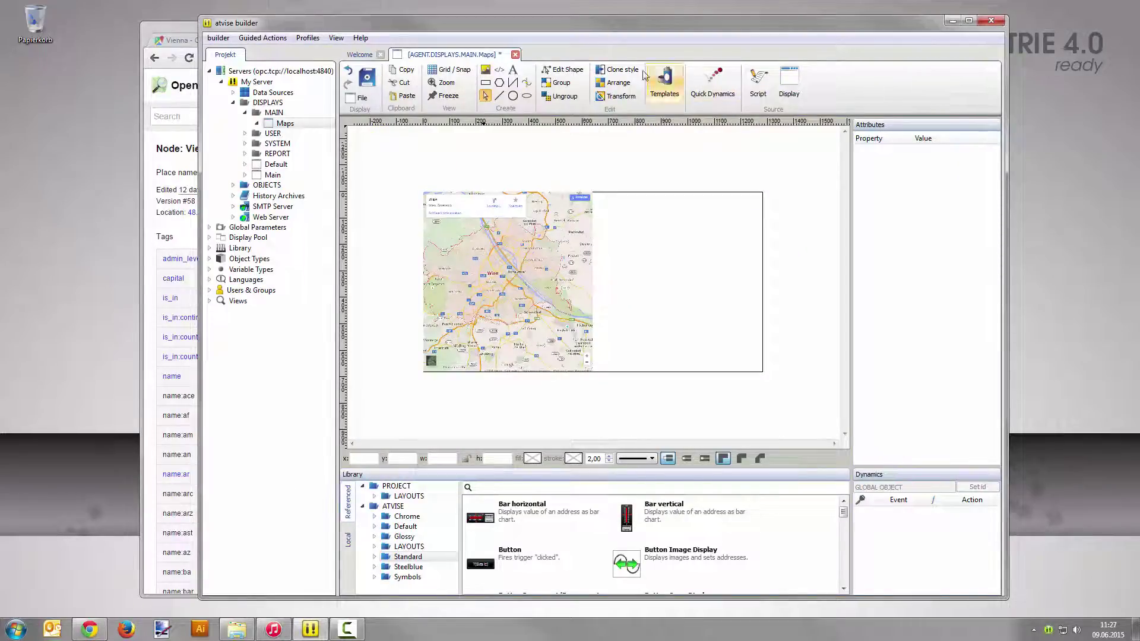
- Draw an HTML element in the display's right half and paste the OpenStreetMap iframe into its div
left_click(500, 71)
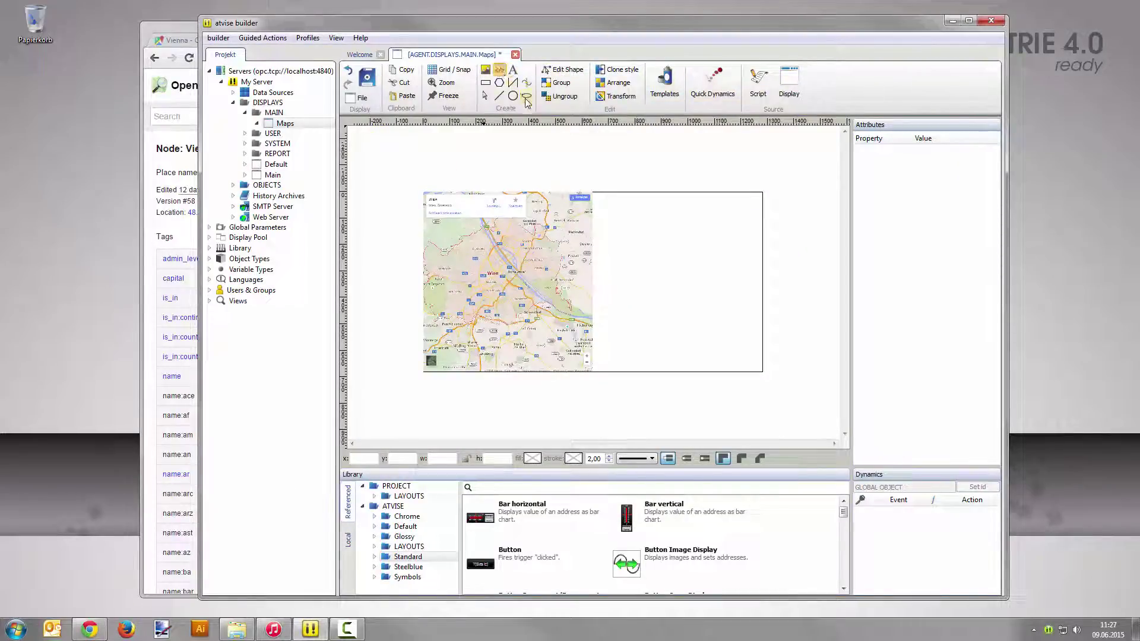
left_click_drag(609, 208, 752, 363)
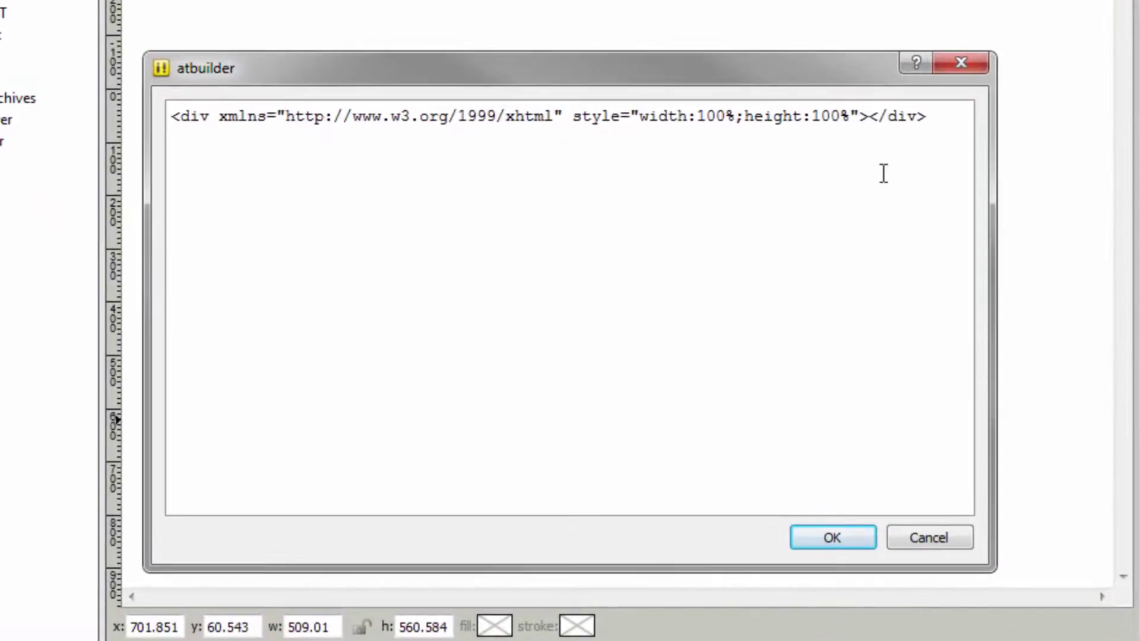
left_click(870, 117)
key("Return")
key("Return")
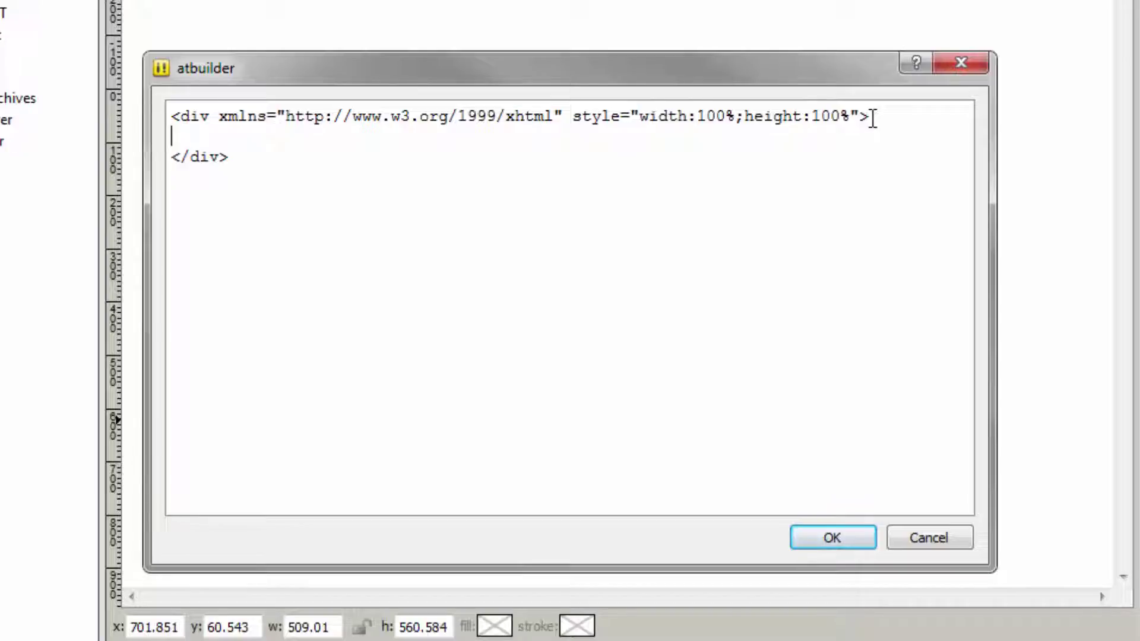
key("ctrl+v")
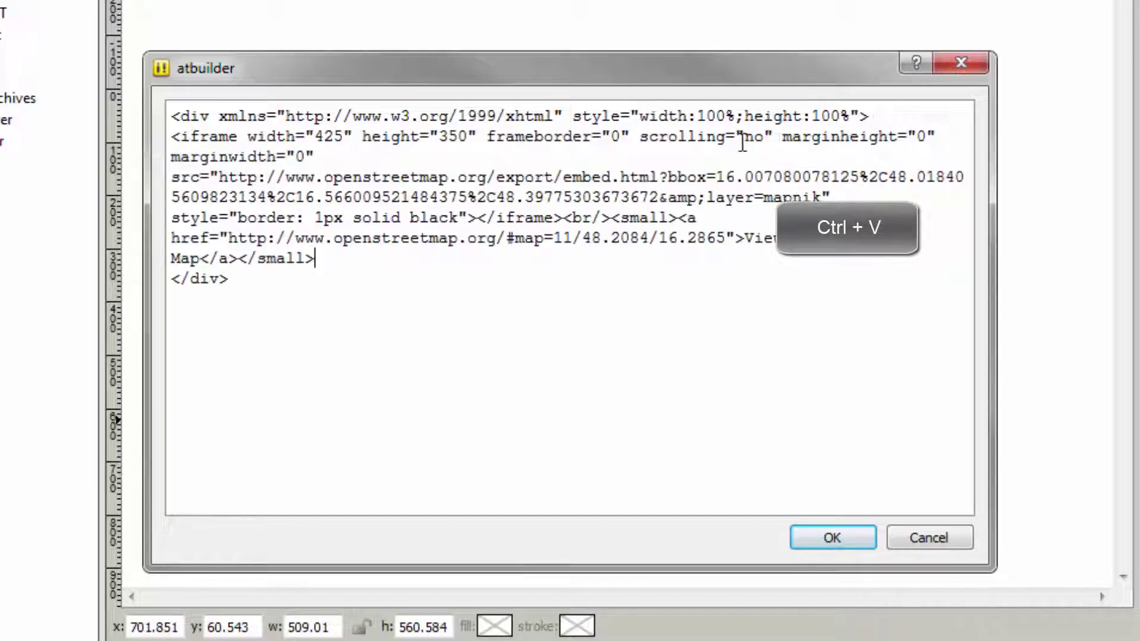
- Change the iframe width 425 and height 350 to 100% and place the element
double_click(336, 138)
type("100%")
double_click(463, 132)
type("100%")
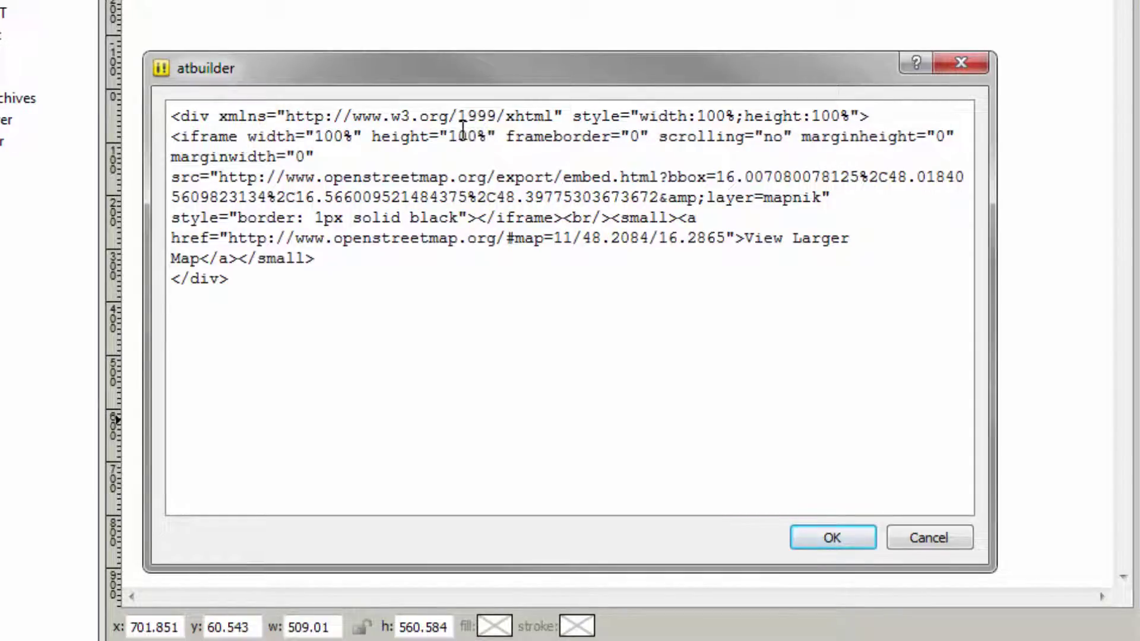
left_click(824, 539)
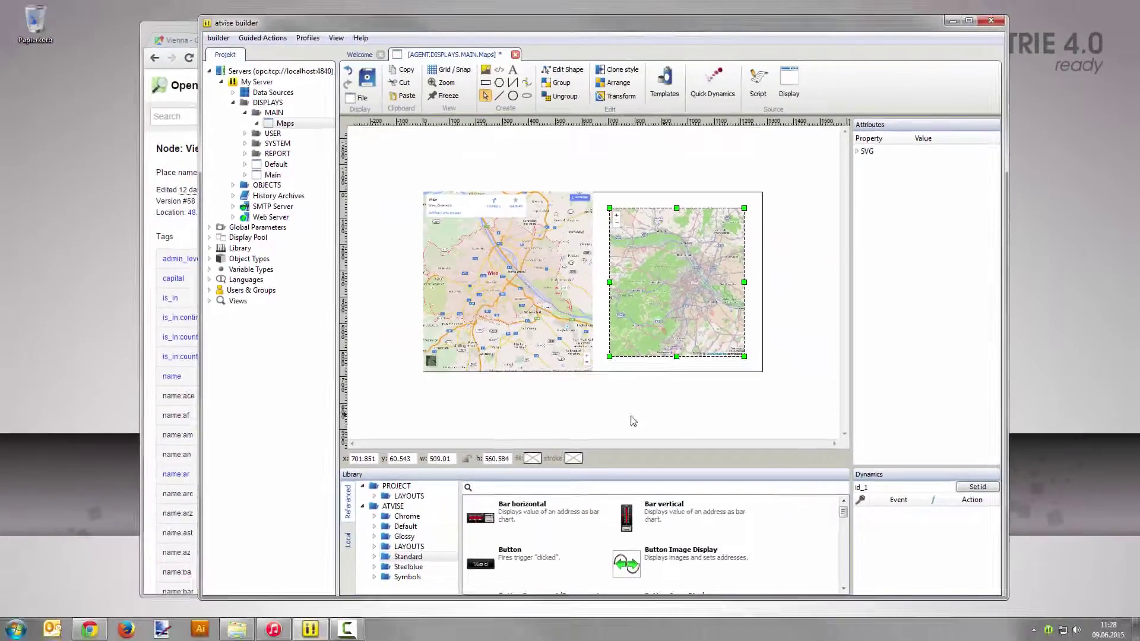
double_click(452, 458)
- Resize the OpenStreetMap element to 640 wide and 680 high
type("640")
key("Tab")
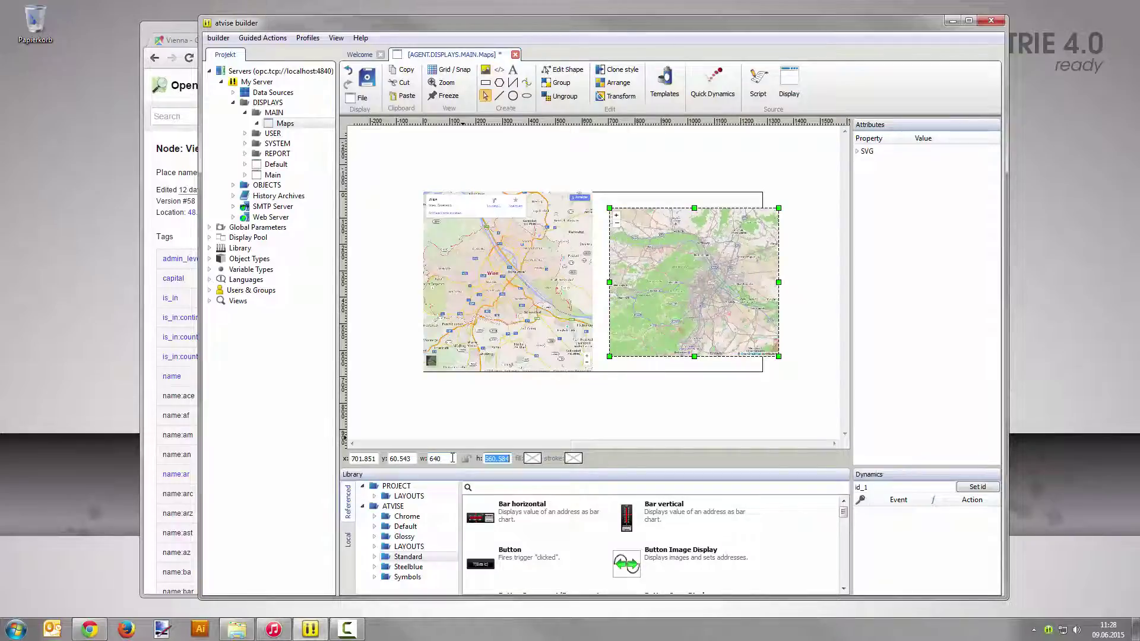
type("680")
key("Return")
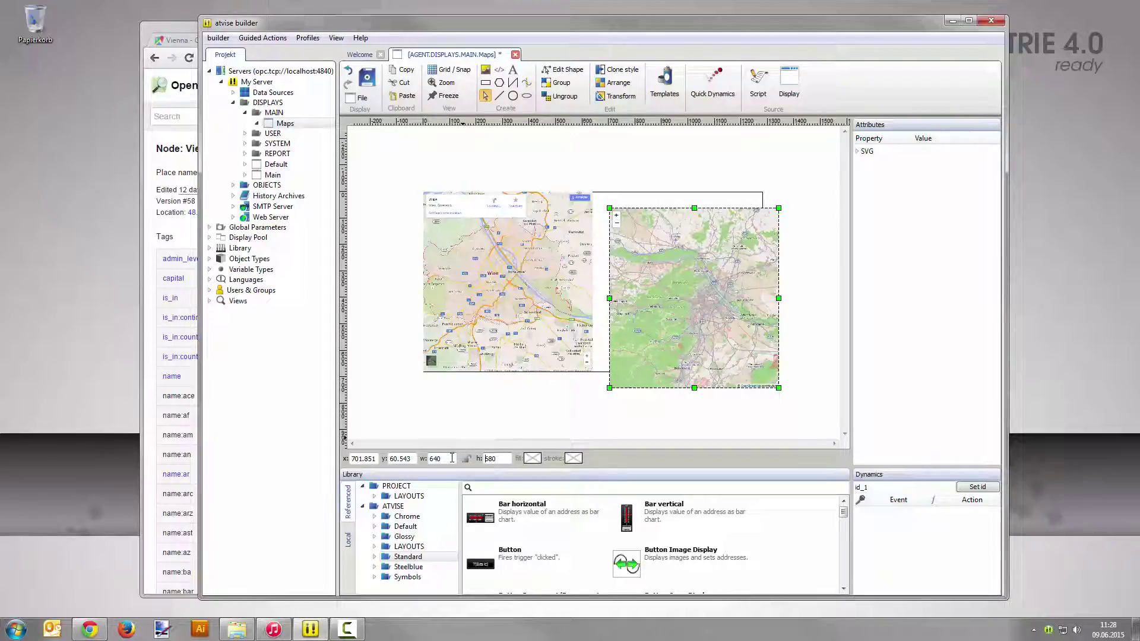
- Align the element flush right of and level with the Google map, then save
left_click(620, 83)
left_click(639, 143)
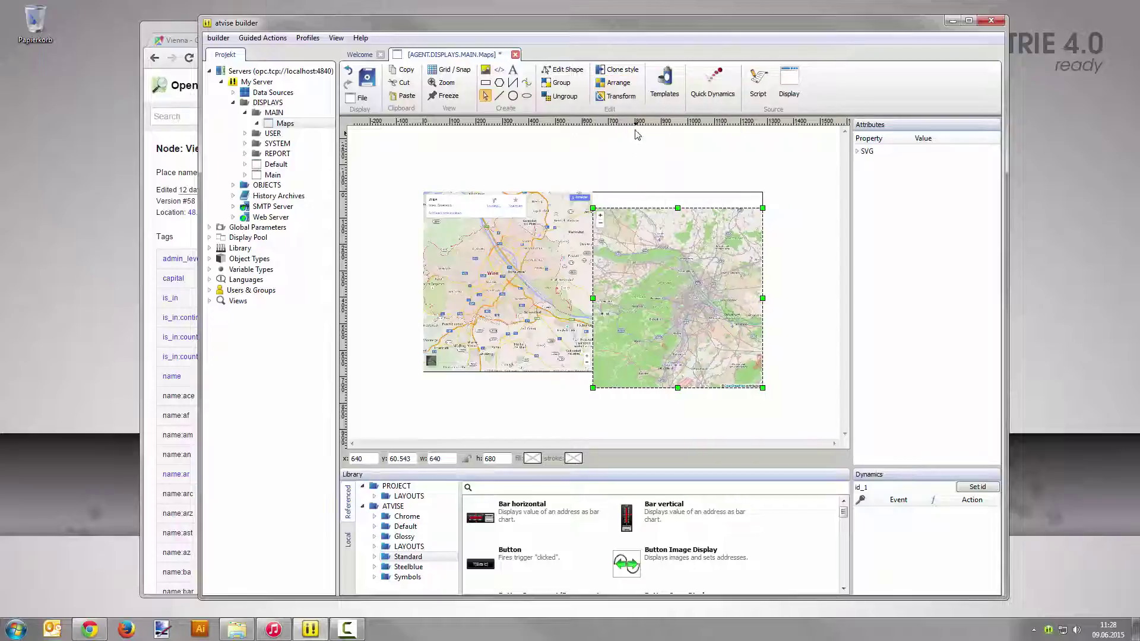
left_click(620, 83)
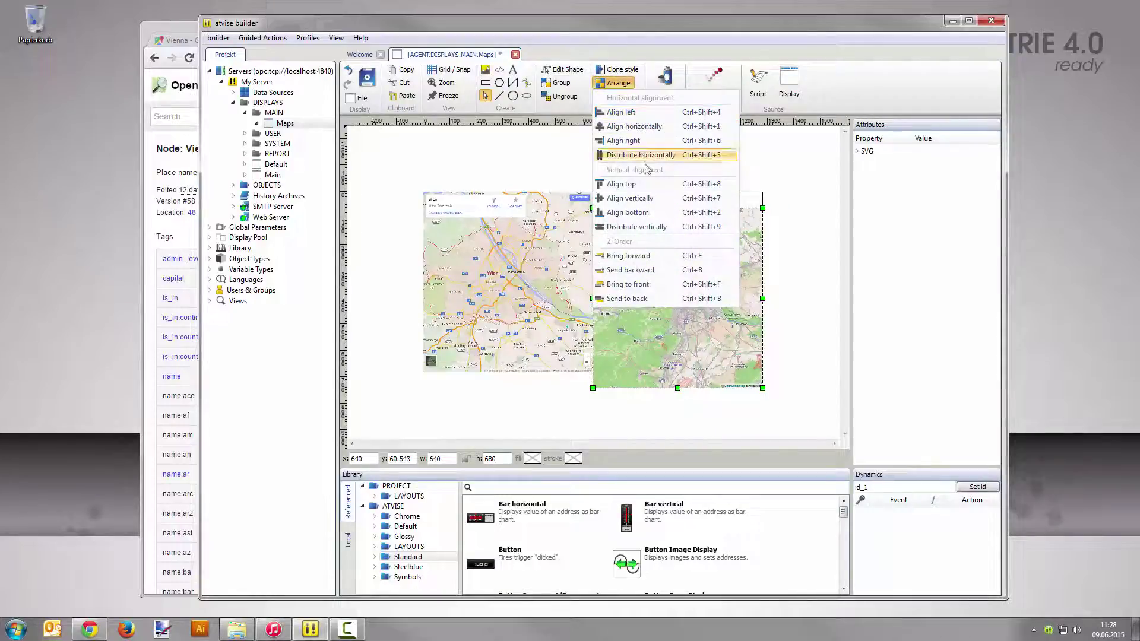
left_click(647, 184)
left_click(646, 184)
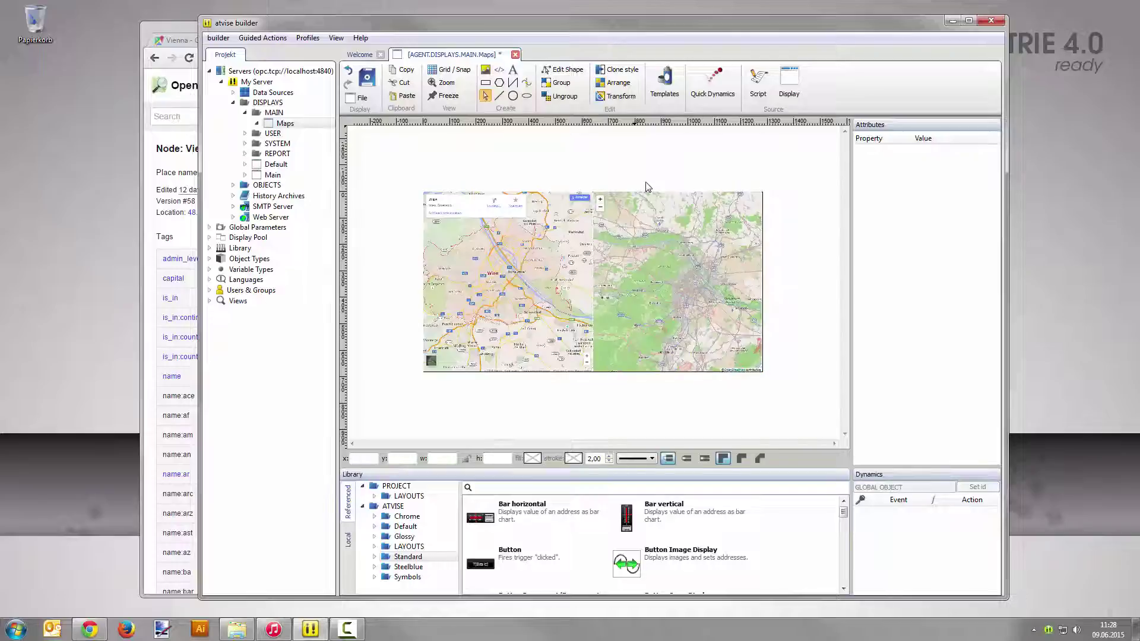
left_click(358, 74)
- Open My Server's web interface in the browser via http1 (80)
left_click(262, 37)
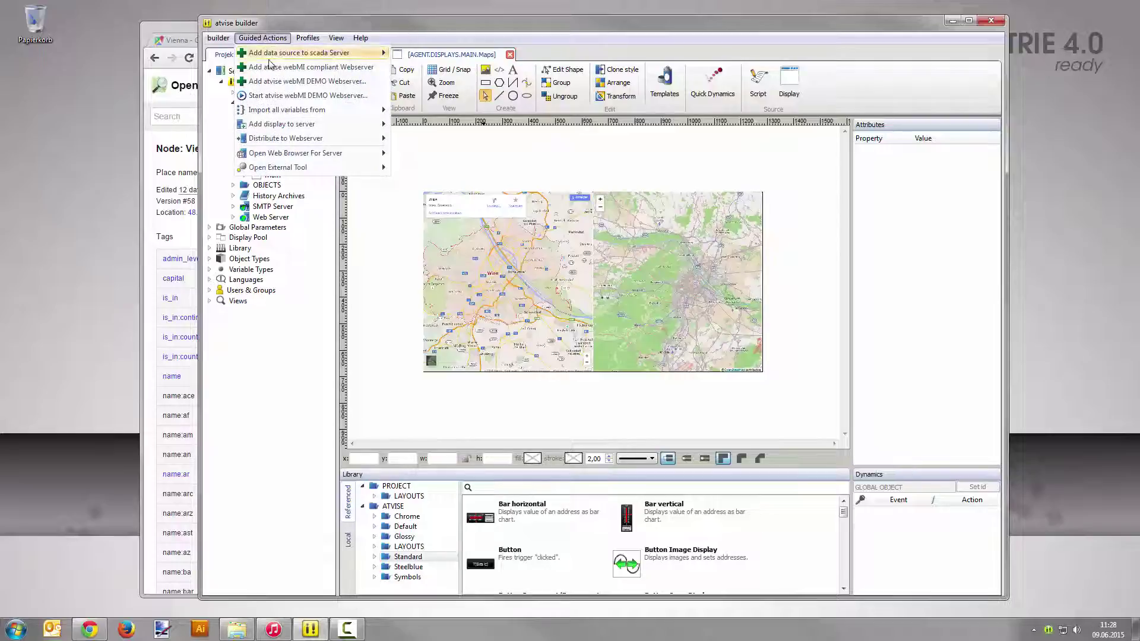
mouse_move(361, 153)
mouse_move(426, 156)
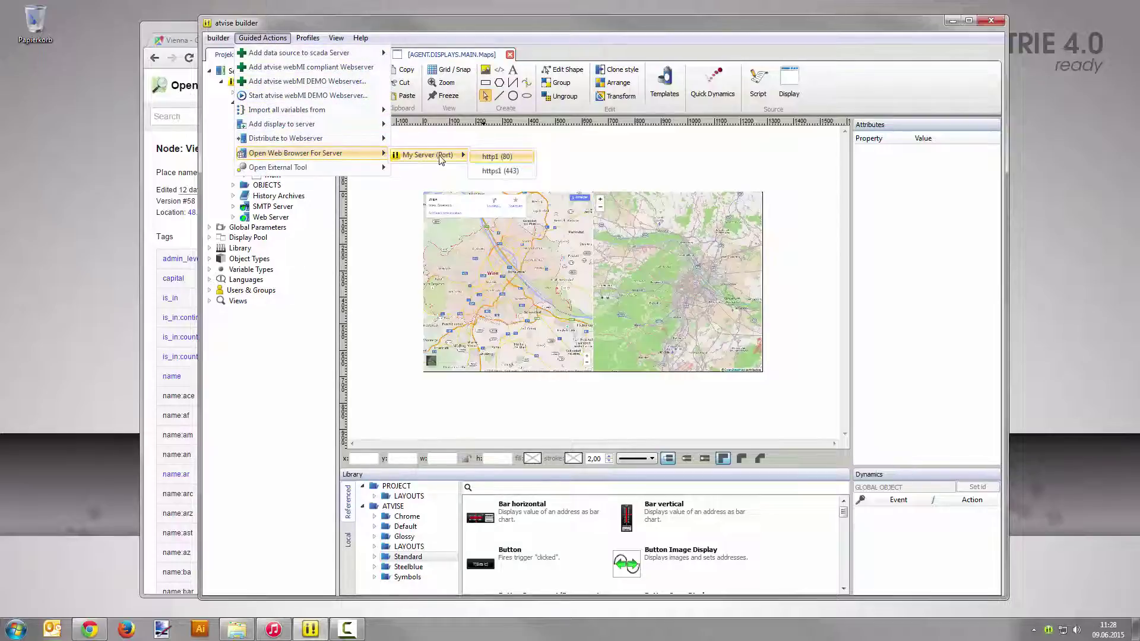
left_click(499, 158)
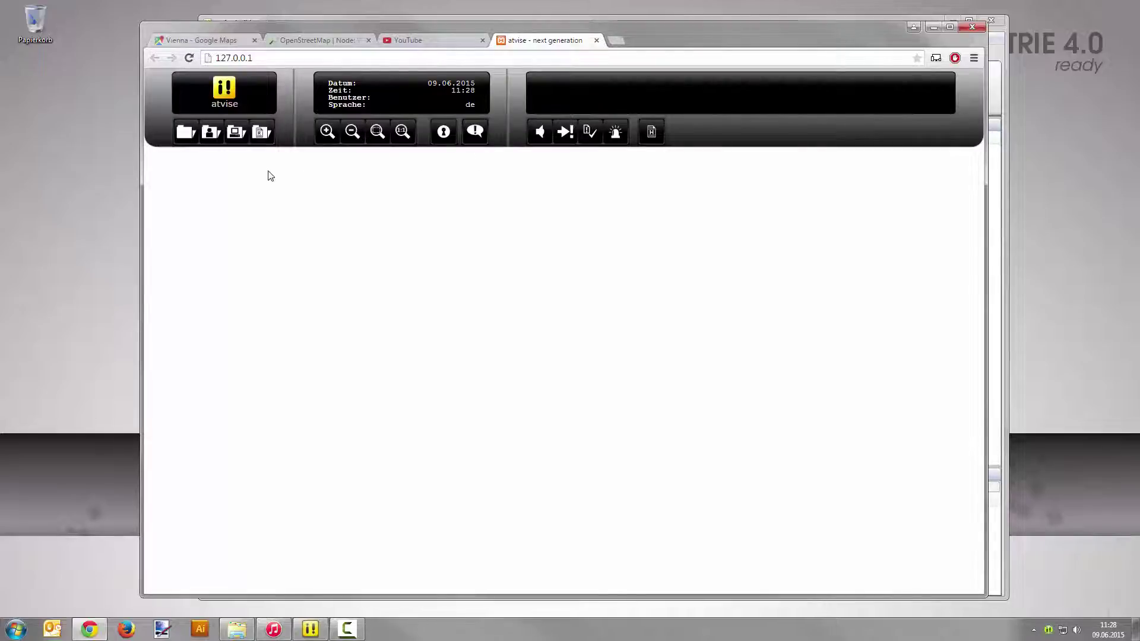
- Load the Maps display and pan both Vienna maps to check them
left_click(185, 132)
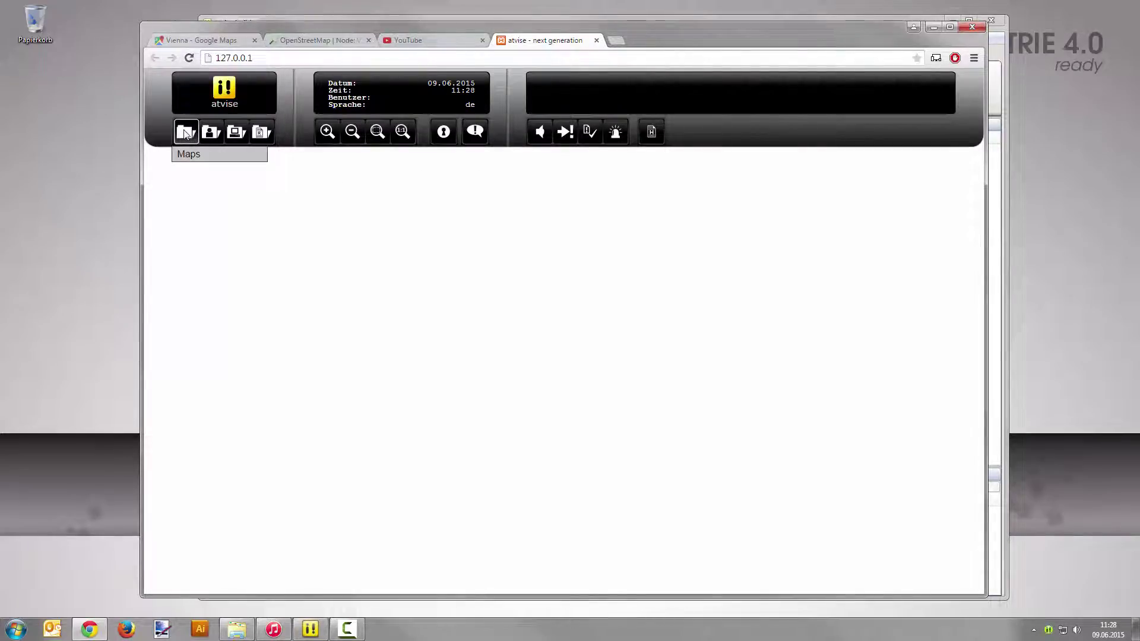
left_click(187, 156)
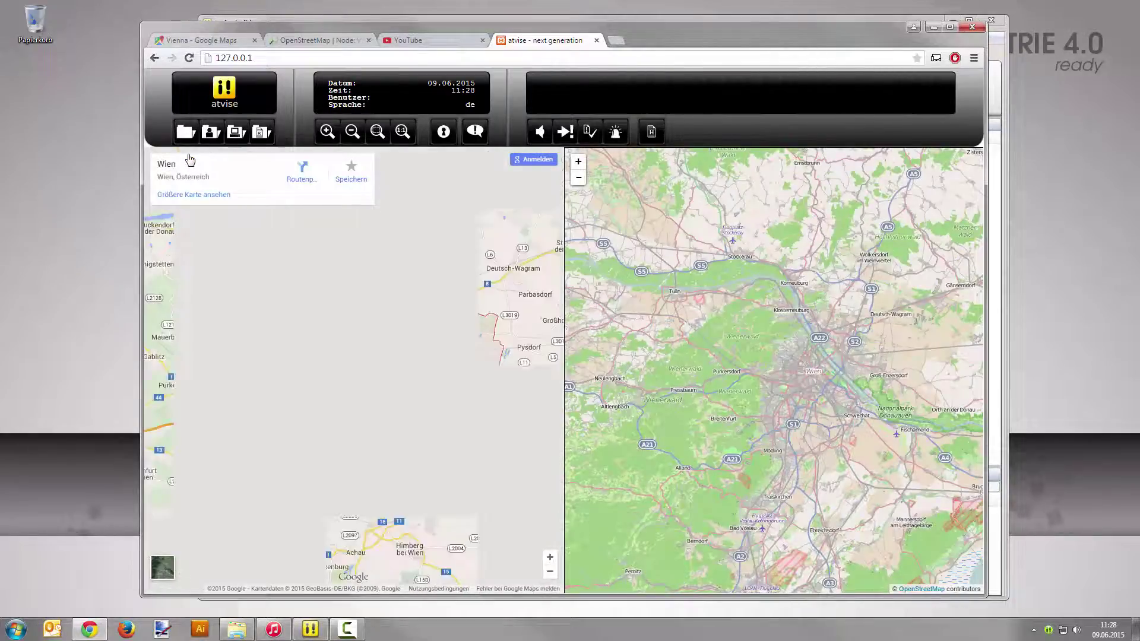
left_click_drag(370, 340, 372, 311)
left_click_drag(794, 389, 789, 381)
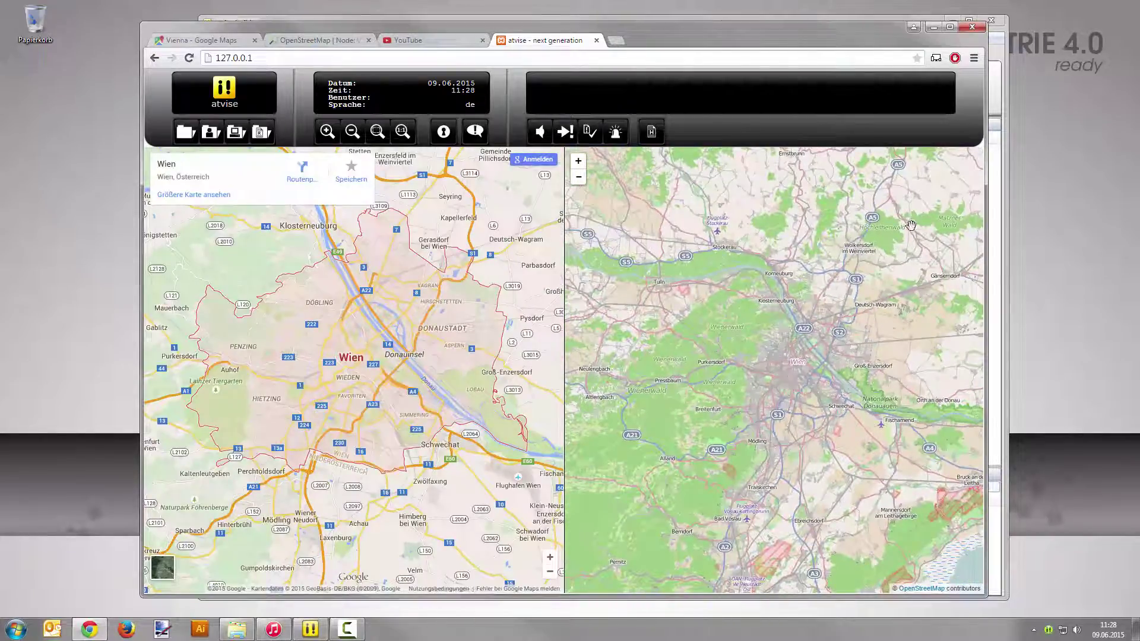
left_click(998, 109)
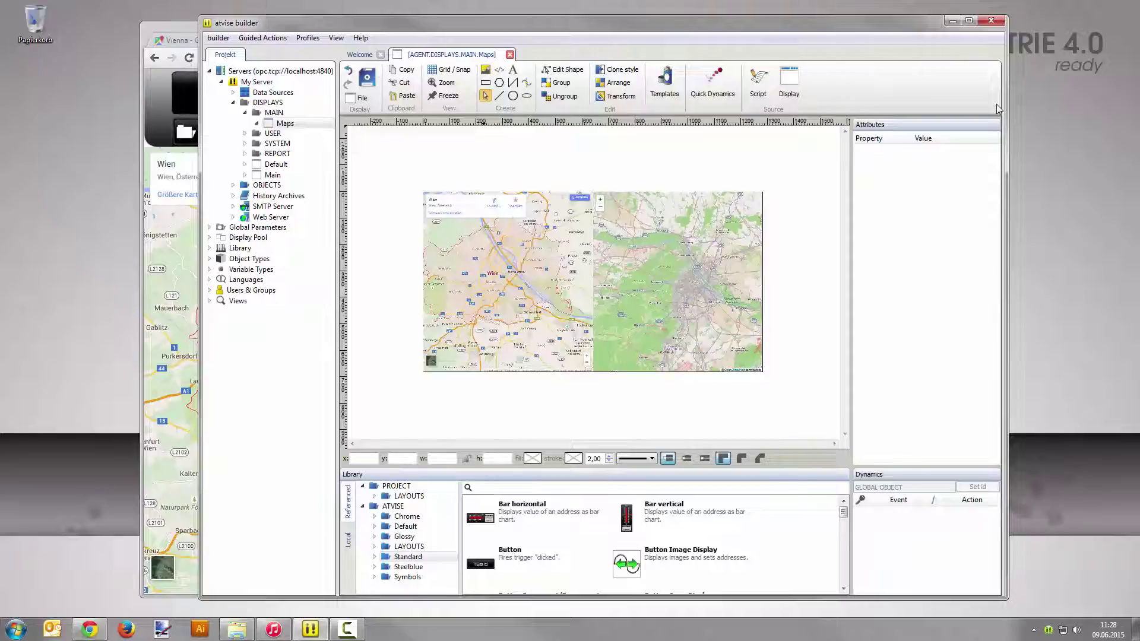
- Create a display named Video under MAIN and open its blank canvas
right_click(306, 113)
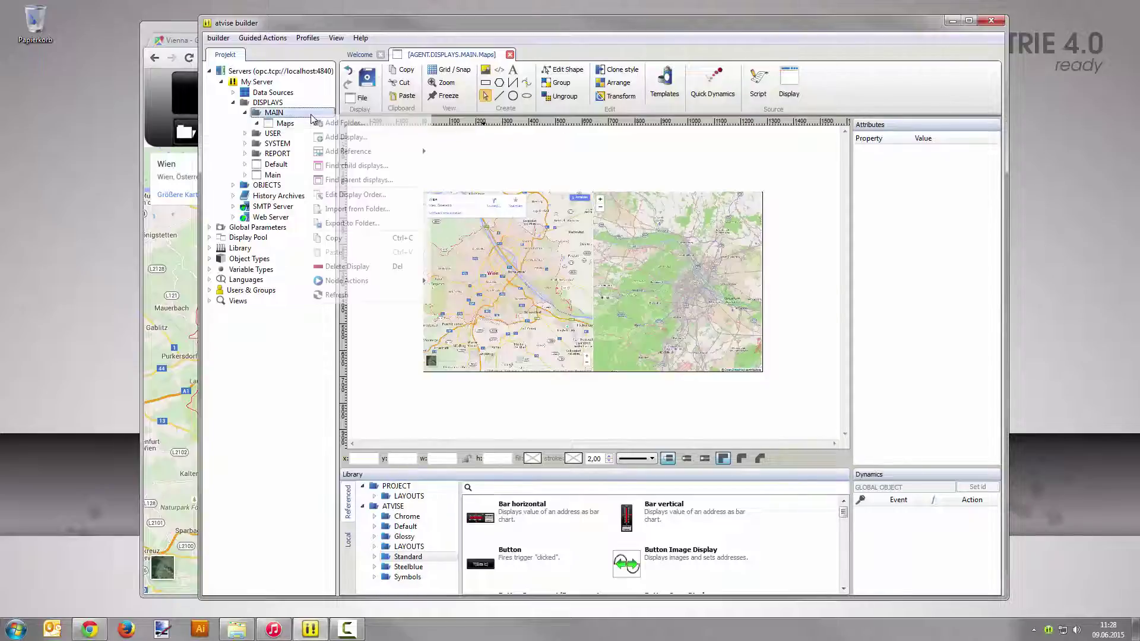
left_click(338, 141)
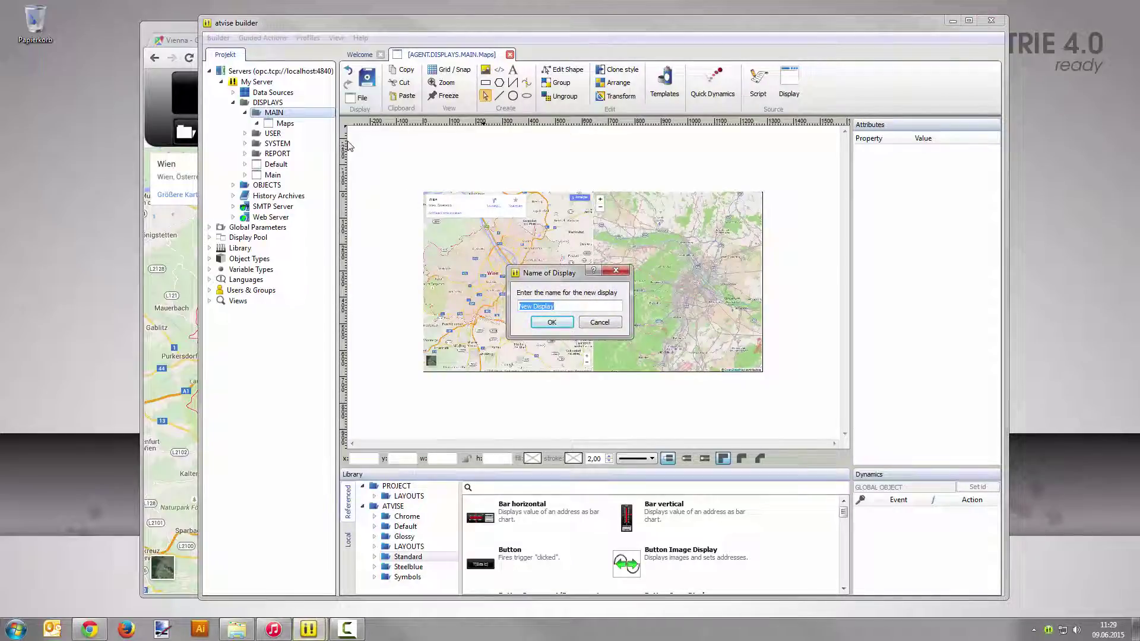
type("Video")
left_click(552, 322)
double_click(300, 134)
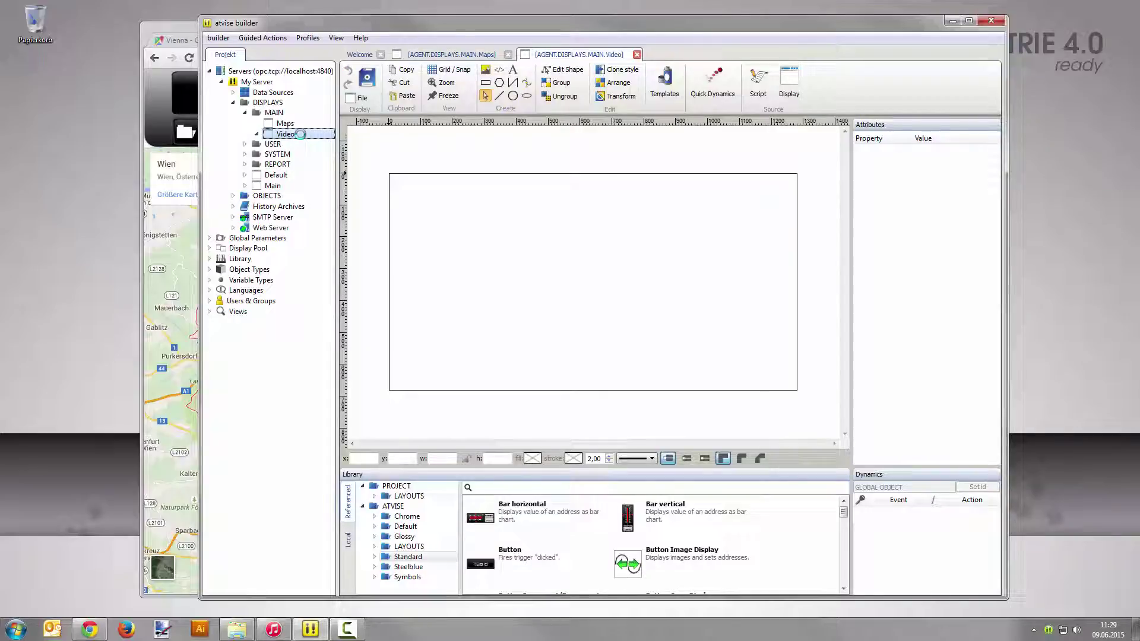
left_click(189, 28)
- Search YouTube for 'atvise license' and open the product licensing video, paused
left_click(415, 41)
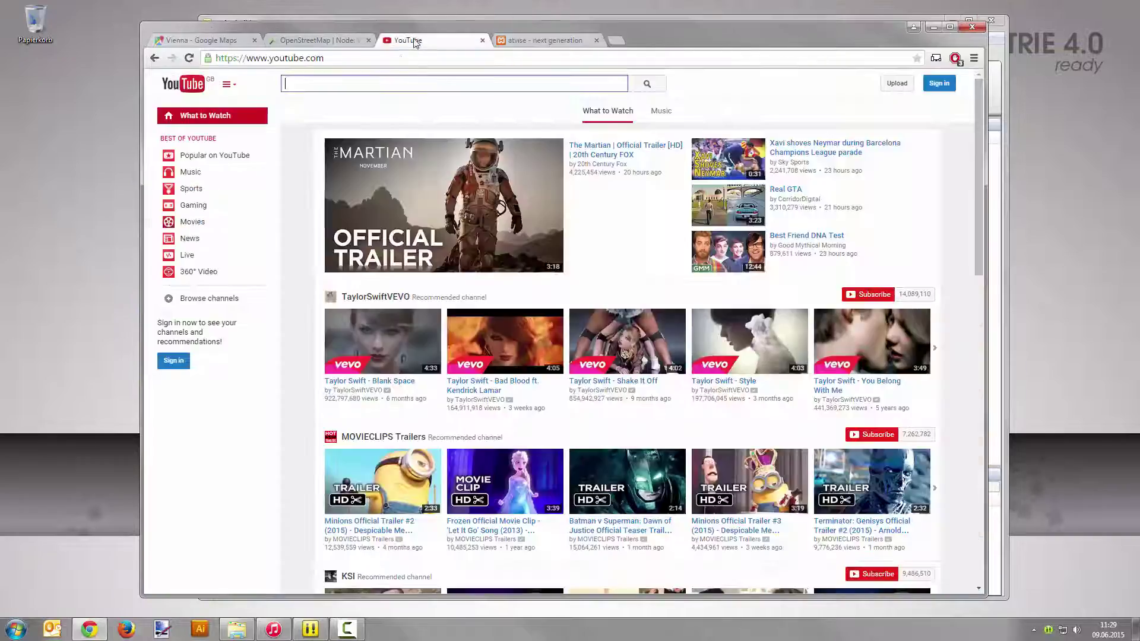
type("atvise license")
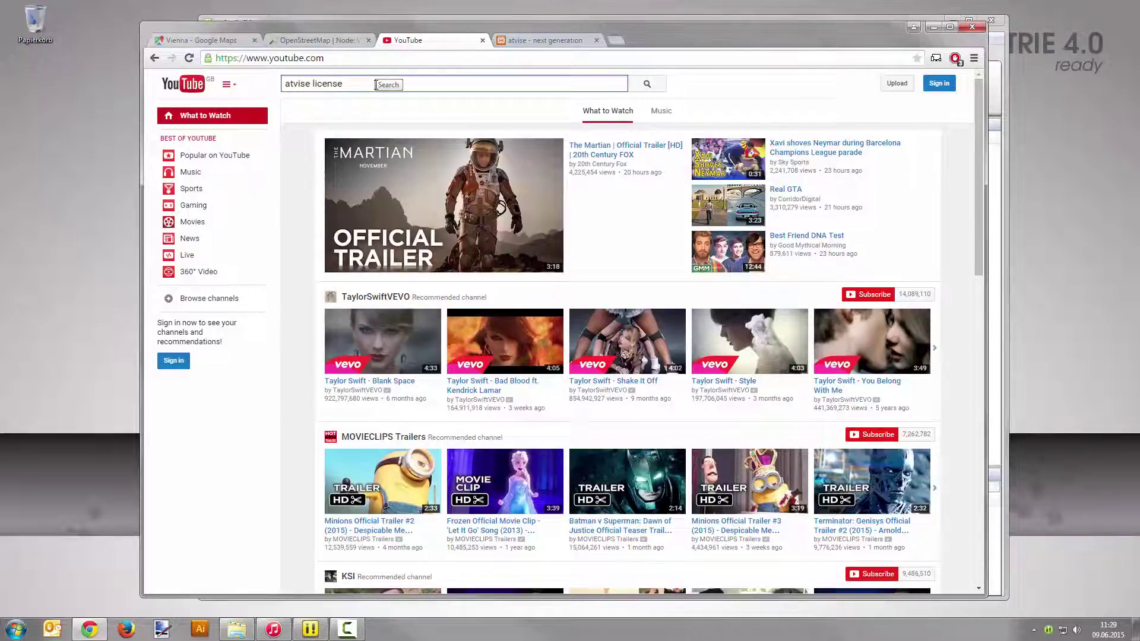
key("Return")
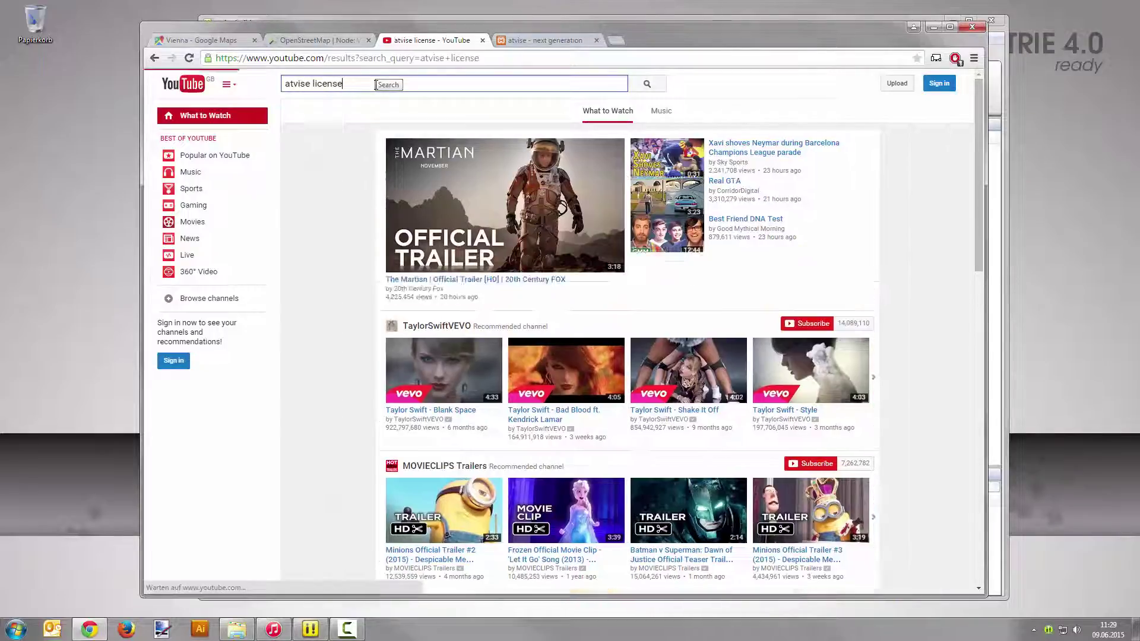
left_click(402, 189)
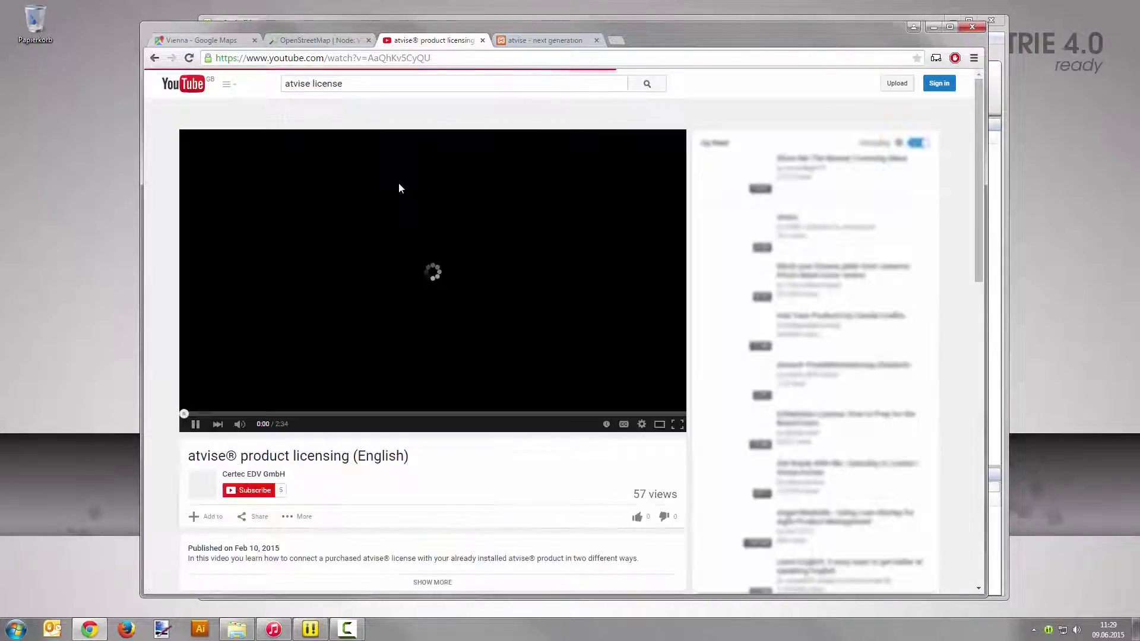
left_click(195, 425)
- Copy the video's embed code with suggested videos and title display turned off
left_click(255, 516)
scroll(461, 445, "down", 2)
left_click(248, 390)
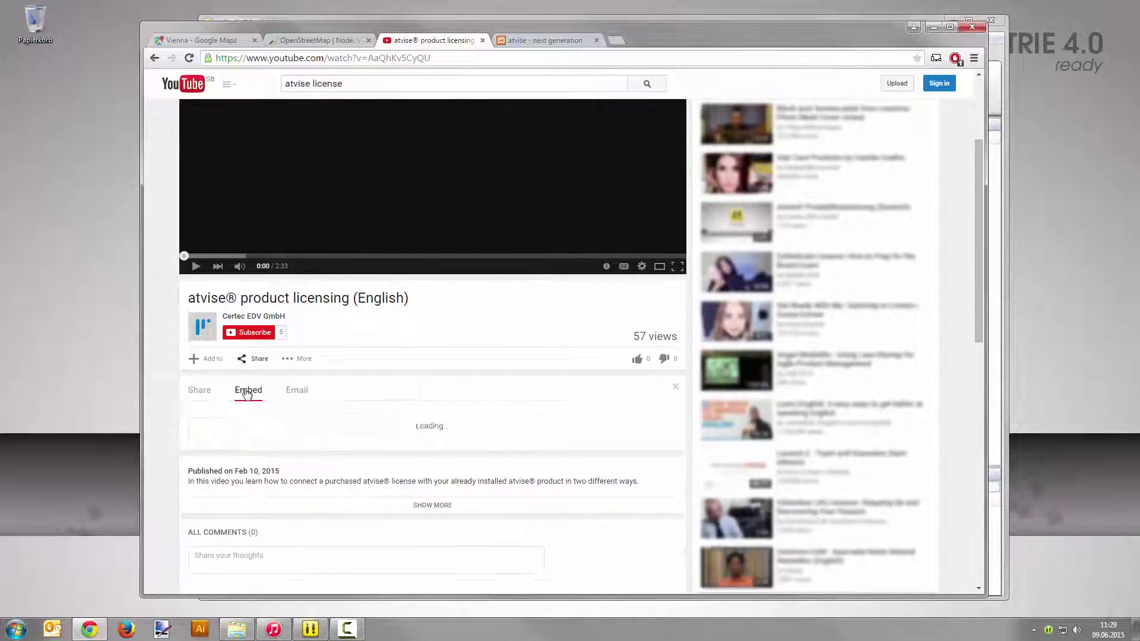
left_click(432, 442)
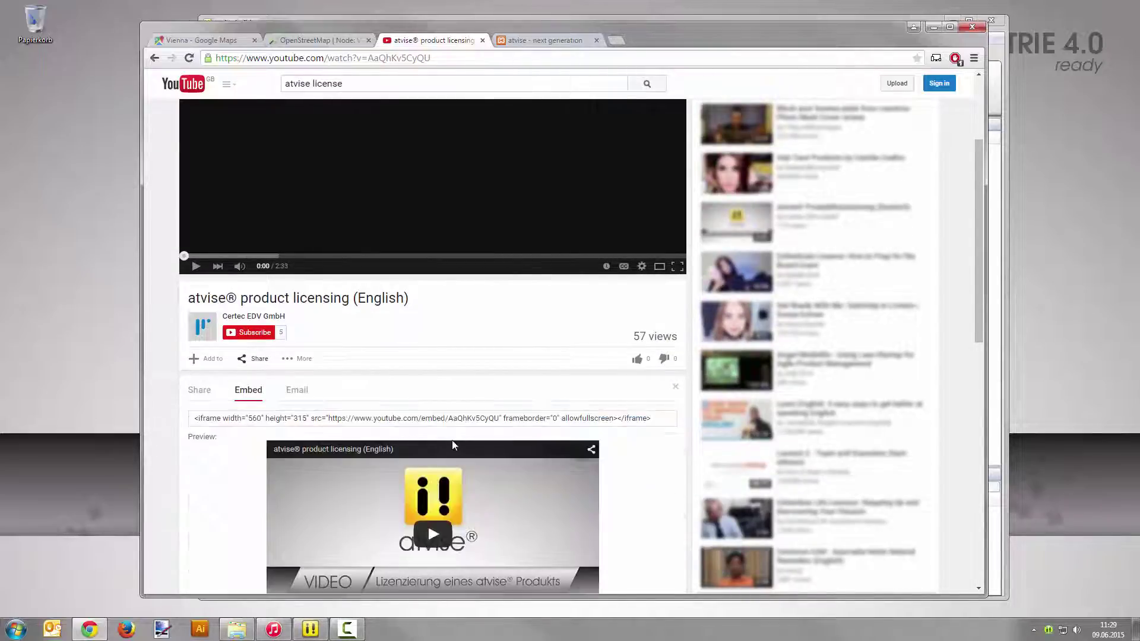
scroll(474, 439, "down", 3)
left_click(194, 426)
left_click(194, 456)
left_click(249, 184)
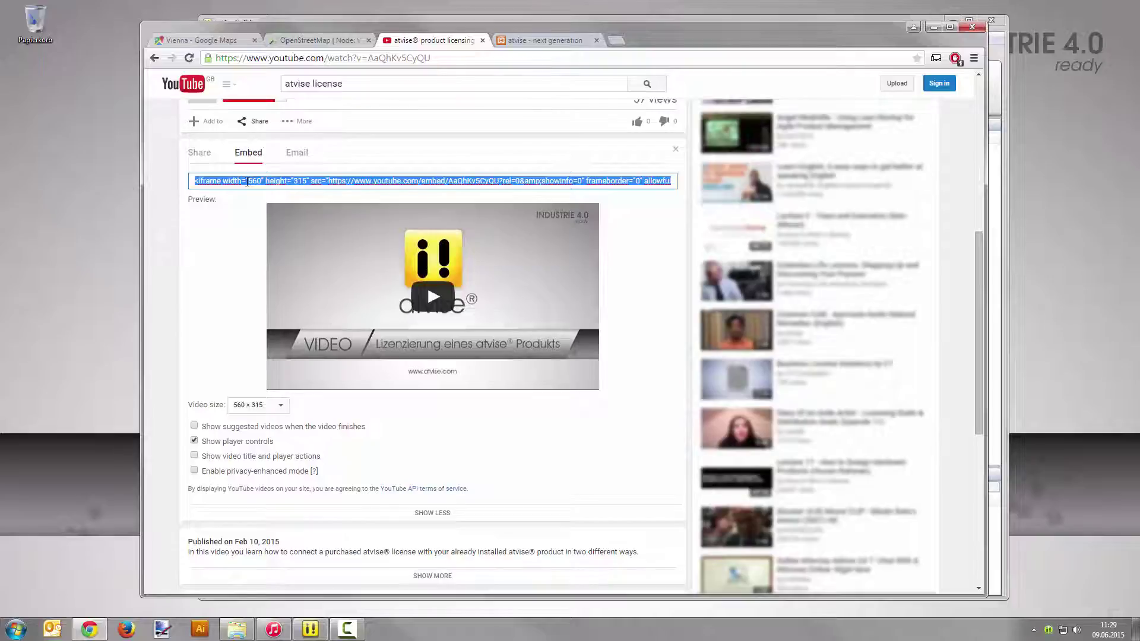
key("ctrl+c")
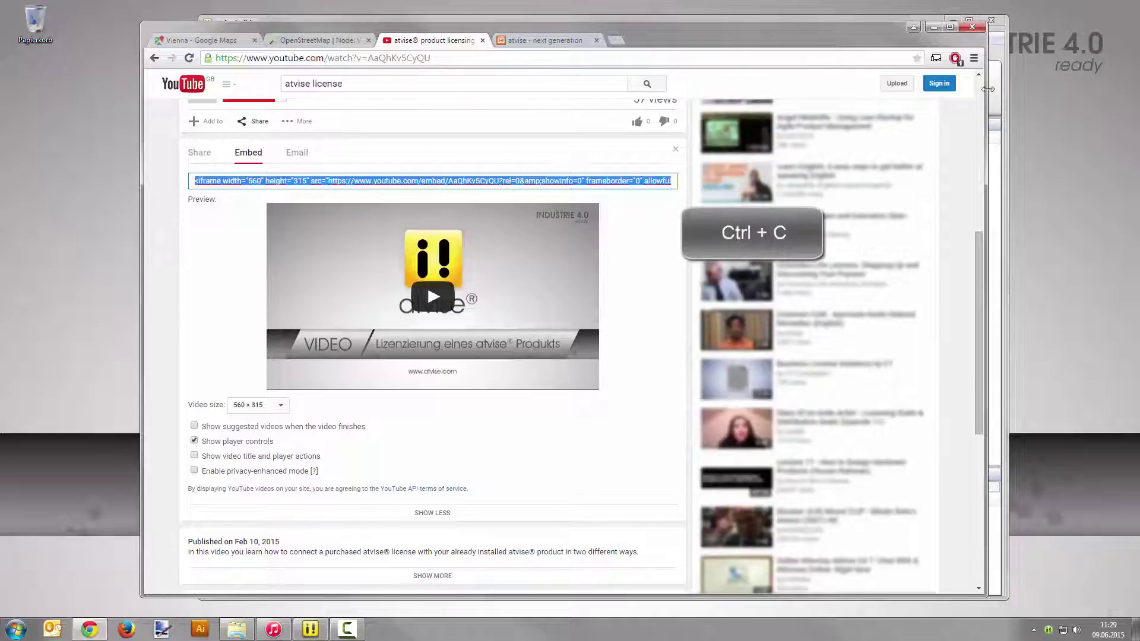
left_click(996, 94)
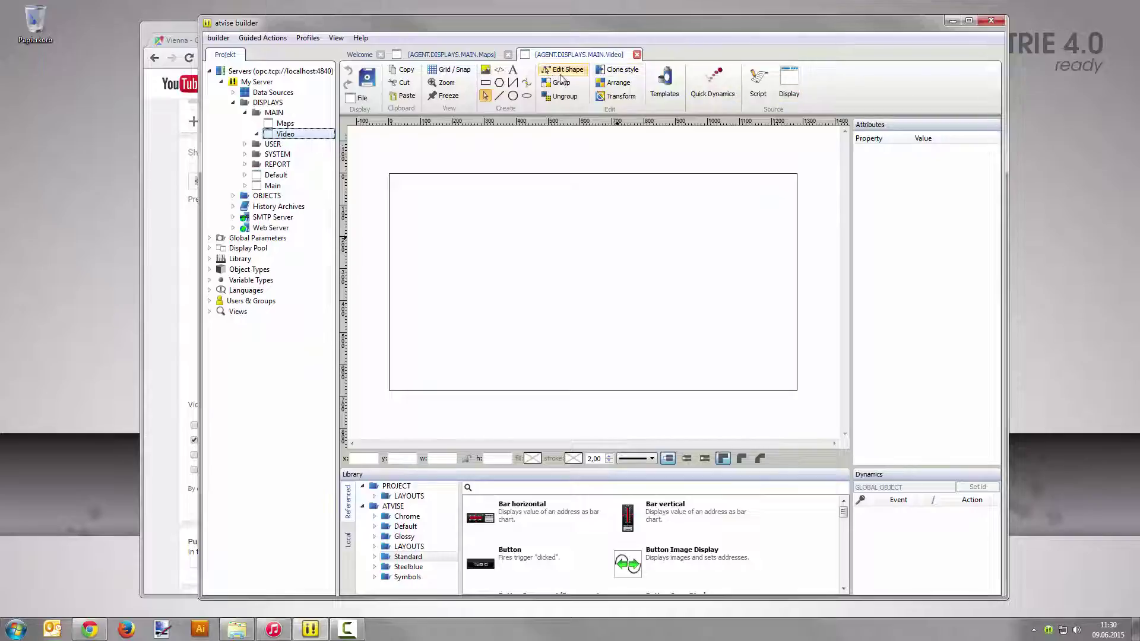
- Draw a custom HTML element on the Video canvas and paste the YouTube embed code into its div
left_click(500, 74)
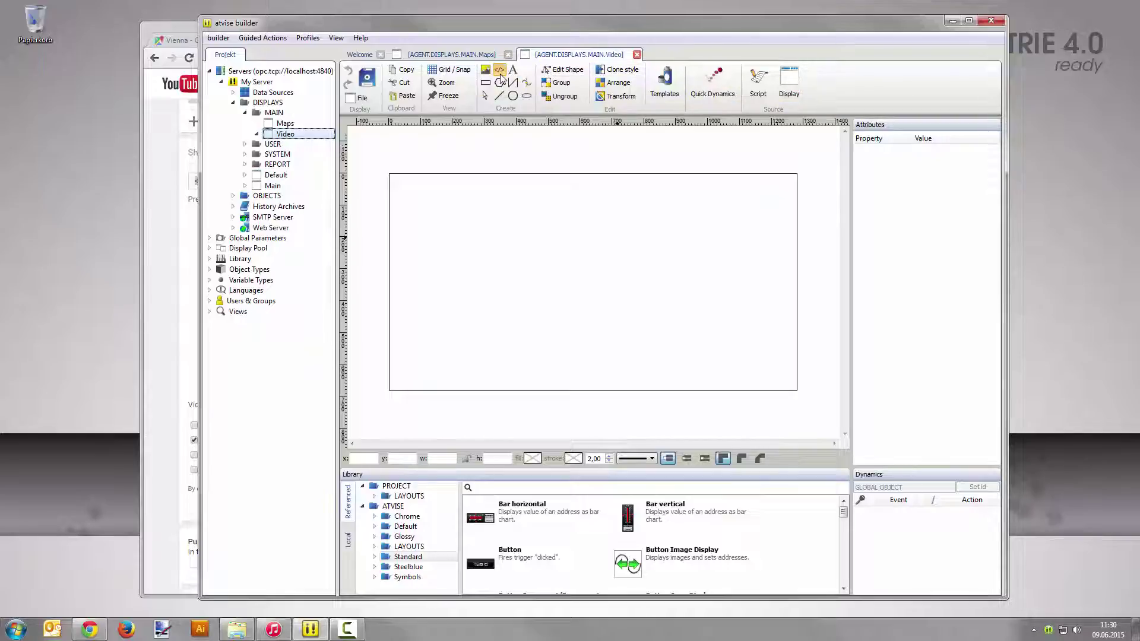
left_click_drag(502, 251, 656, 336)
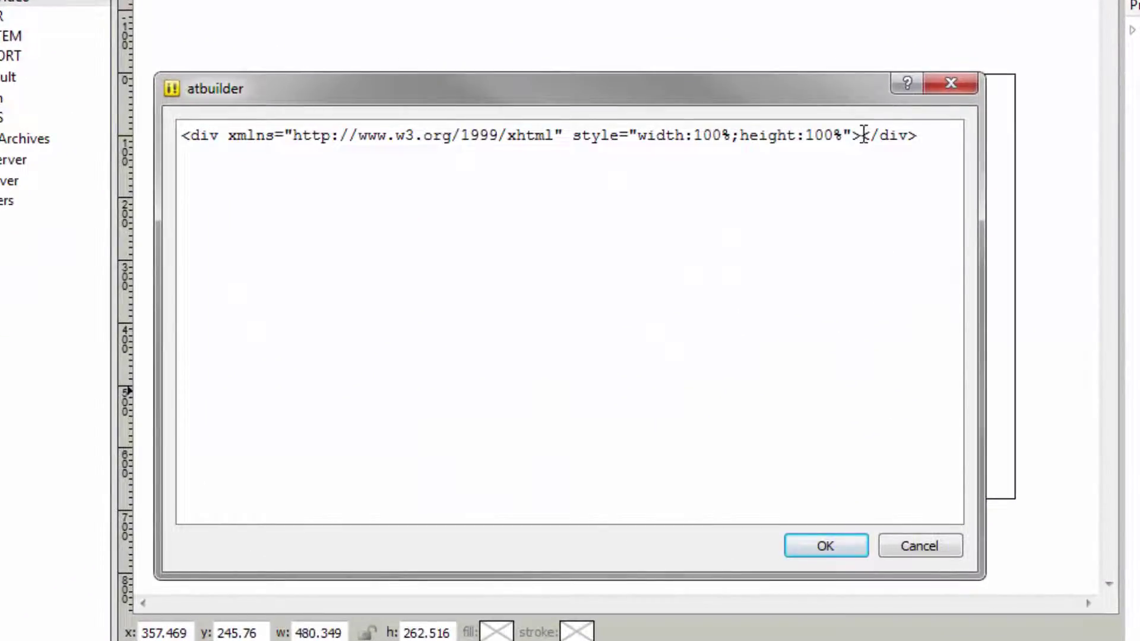
left_click(858, 135)
key("Return")
key("Return")
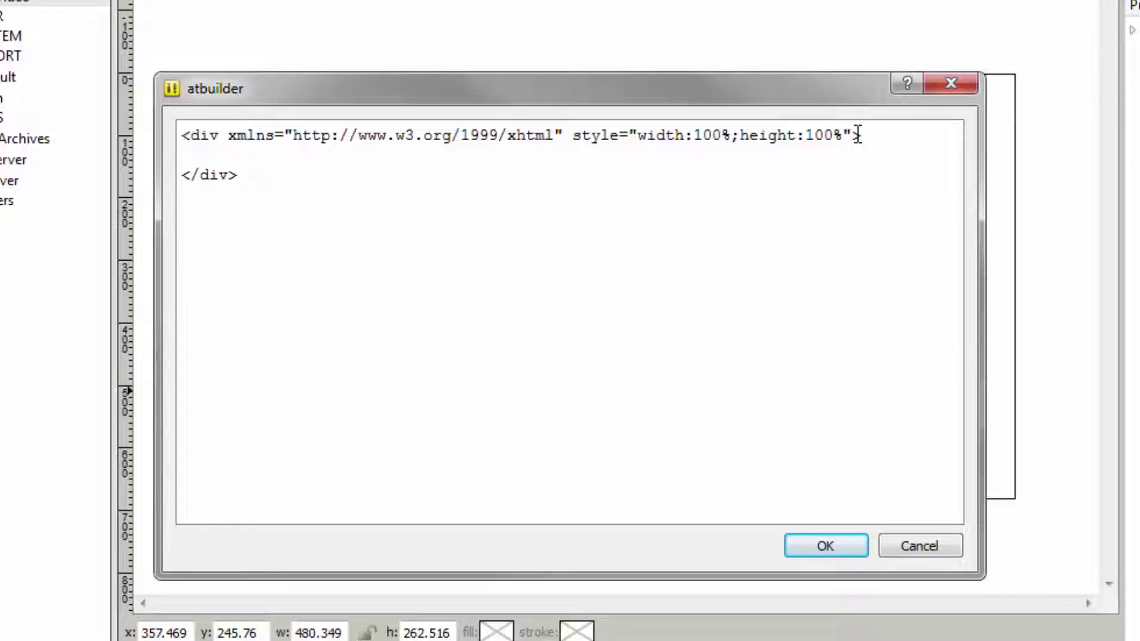
key("ctrl+v")
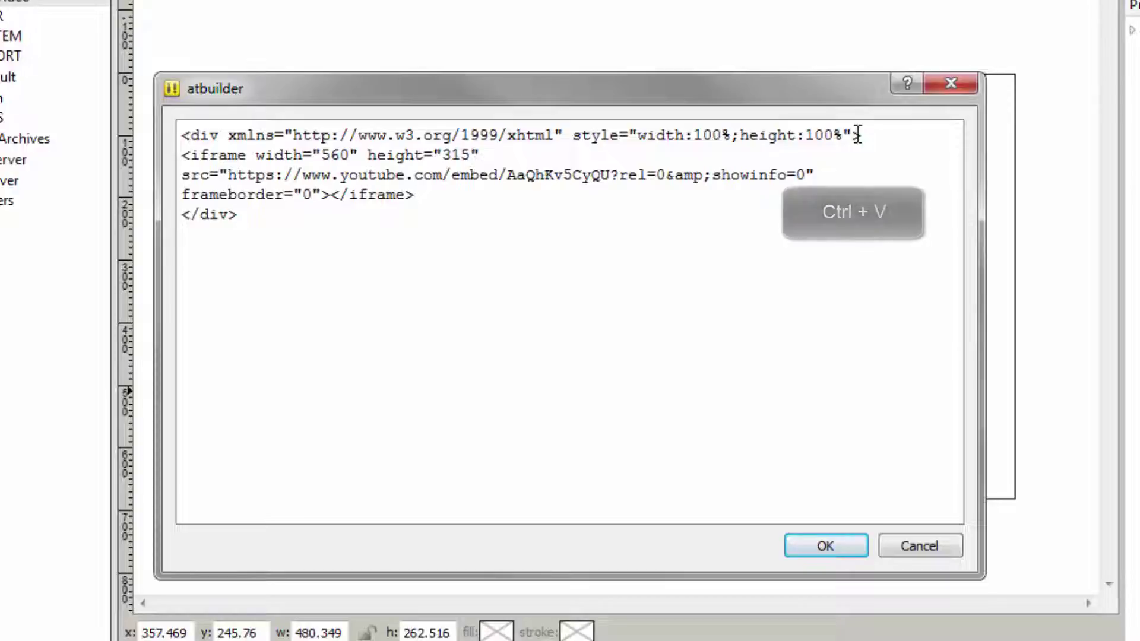
- Change the iframe width and height to 100%, apply it, and enlarge the video object to about 562 × 357
double_click(331, 155)
key("BackSpace")
type("100%")
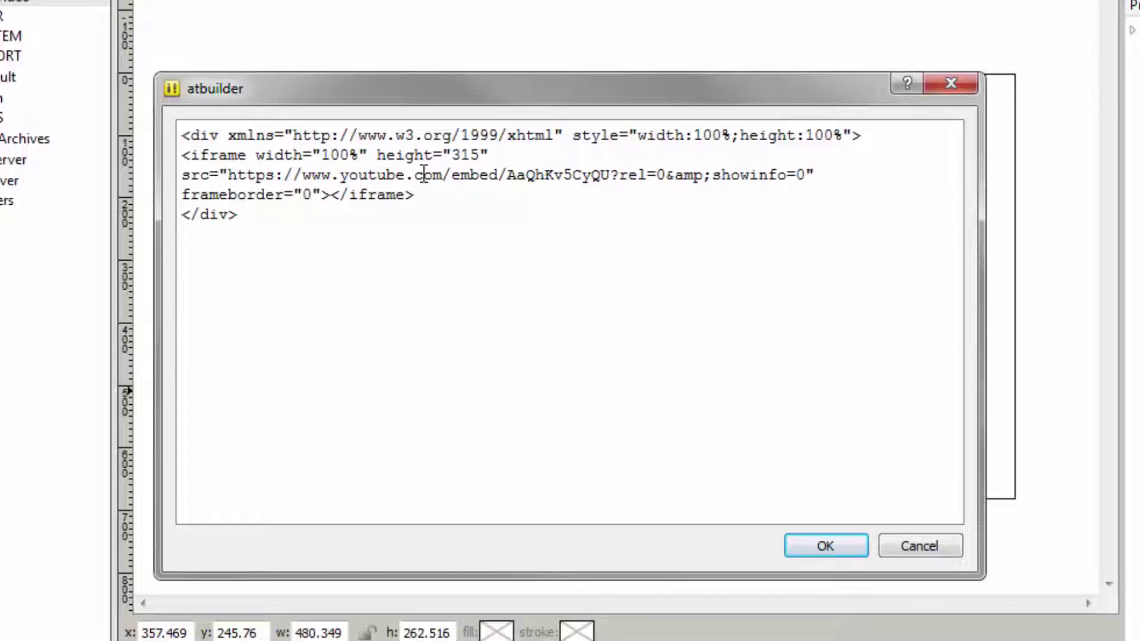
double_click(465, 155)
type("100%")
left_click(846, 547)
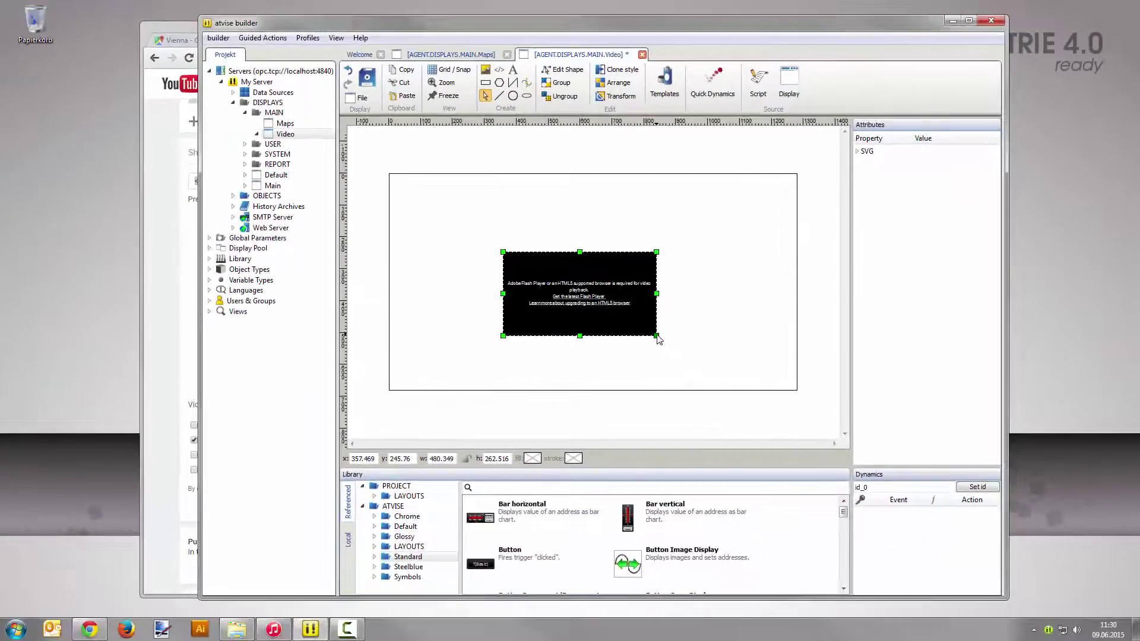
mouse_move(656, 336)
left_mouse_down()
mouse_move(728, 382)
mouse_move(634, 323)
mouse_move(662, 321)
left_mouse_up()
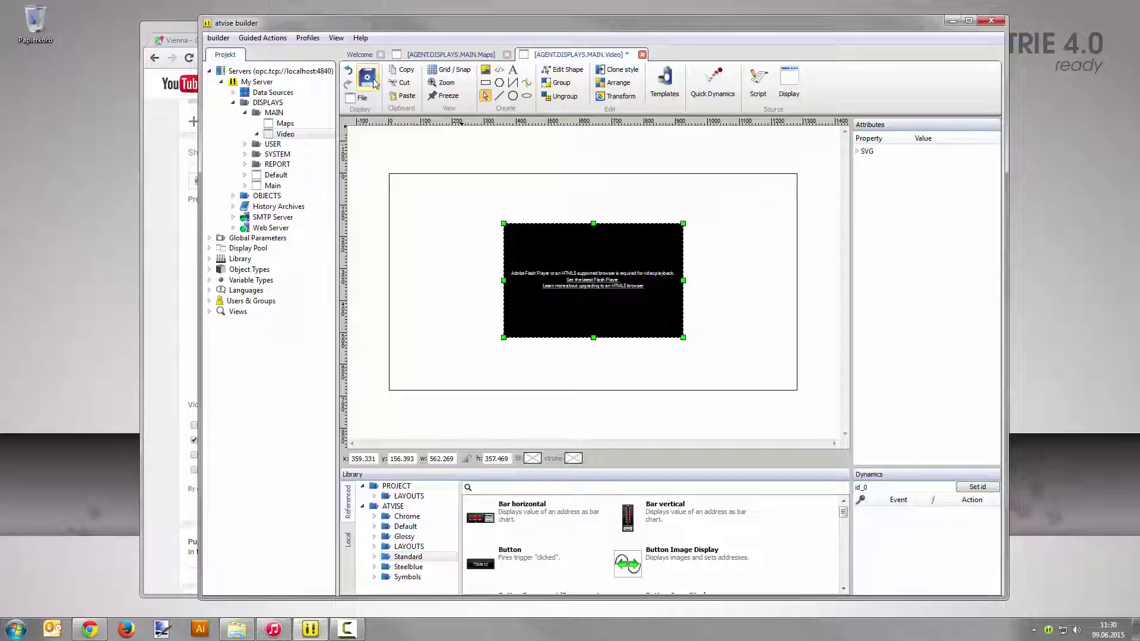
left_click(179, 129)
- Load the Video display in the 127.0.0.1 atvise preview and start the YouTube licensing video
left_click(544, 40)
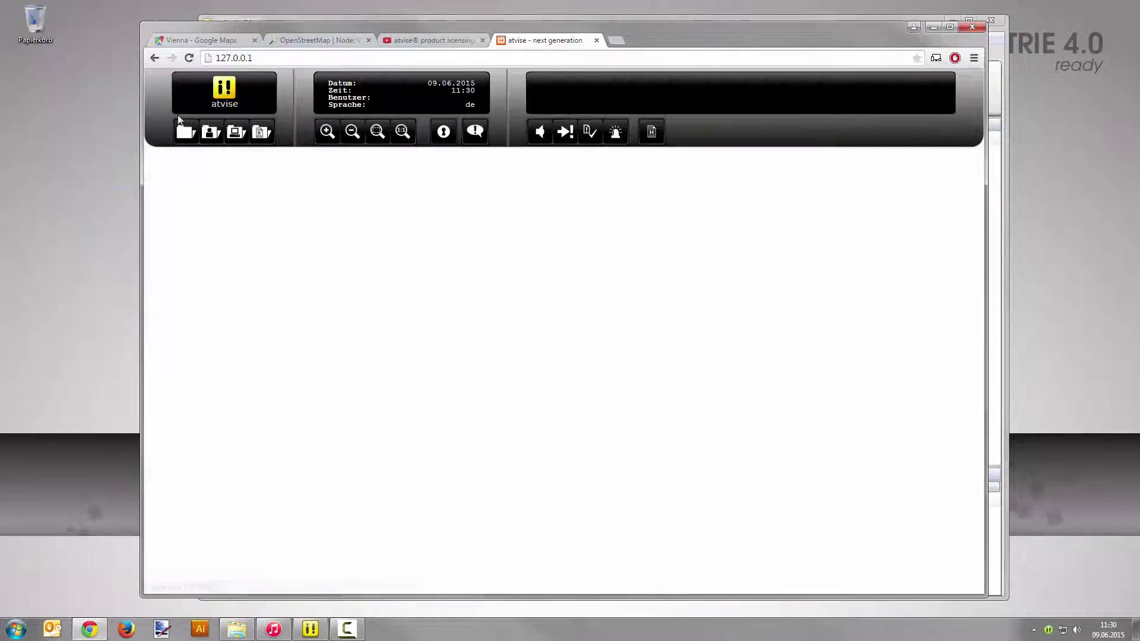
left_click(184, 132)
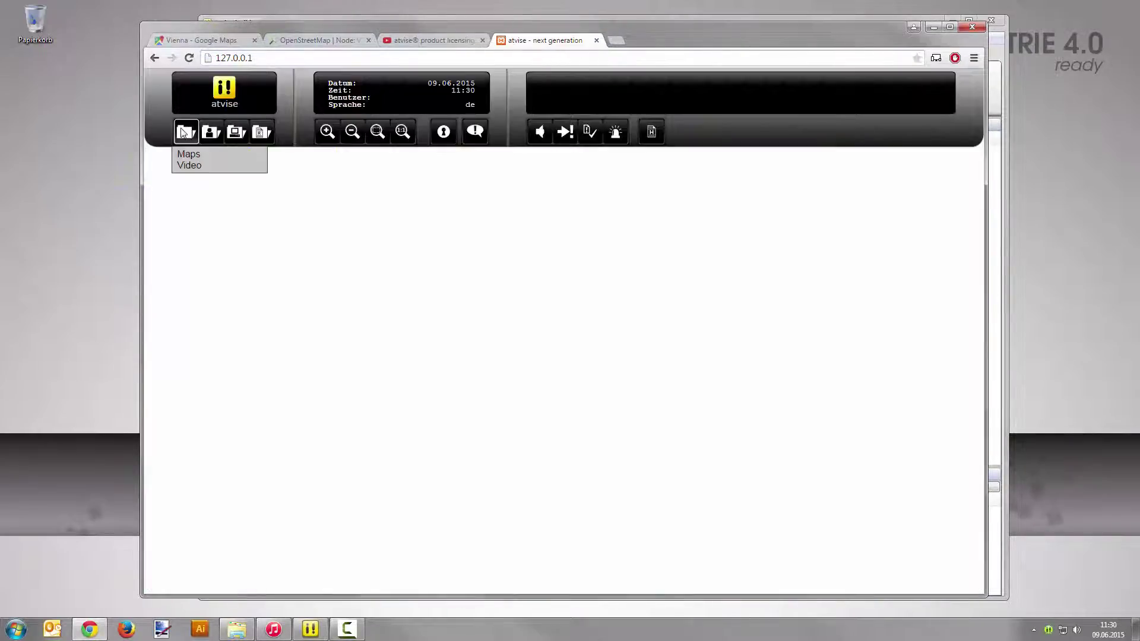
left_click(215, 171)
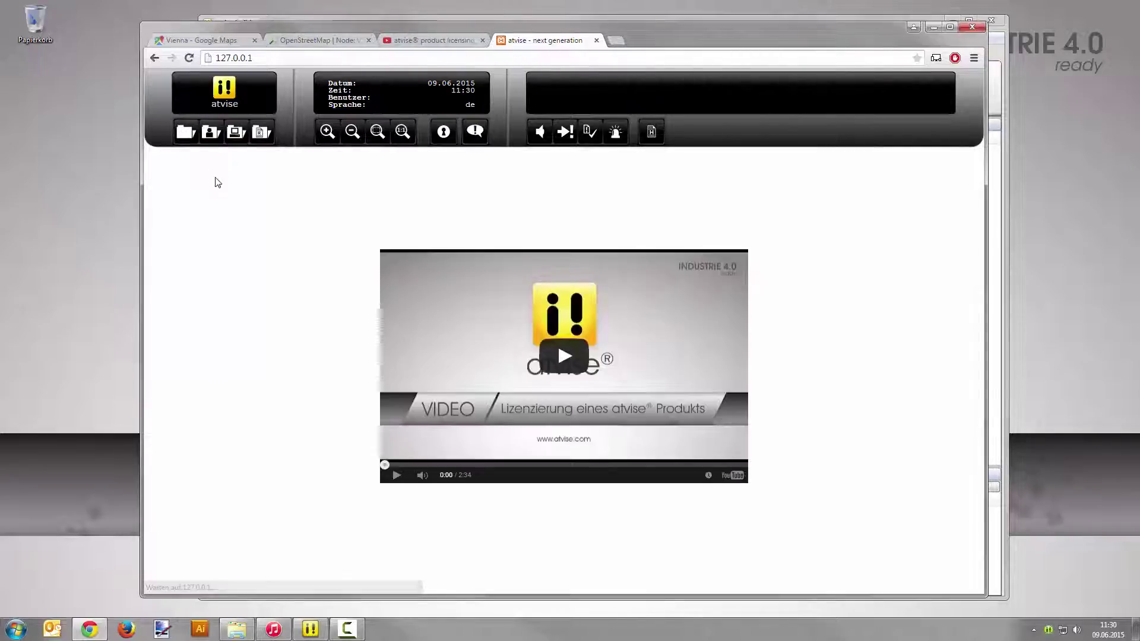
left_click(564, 358)
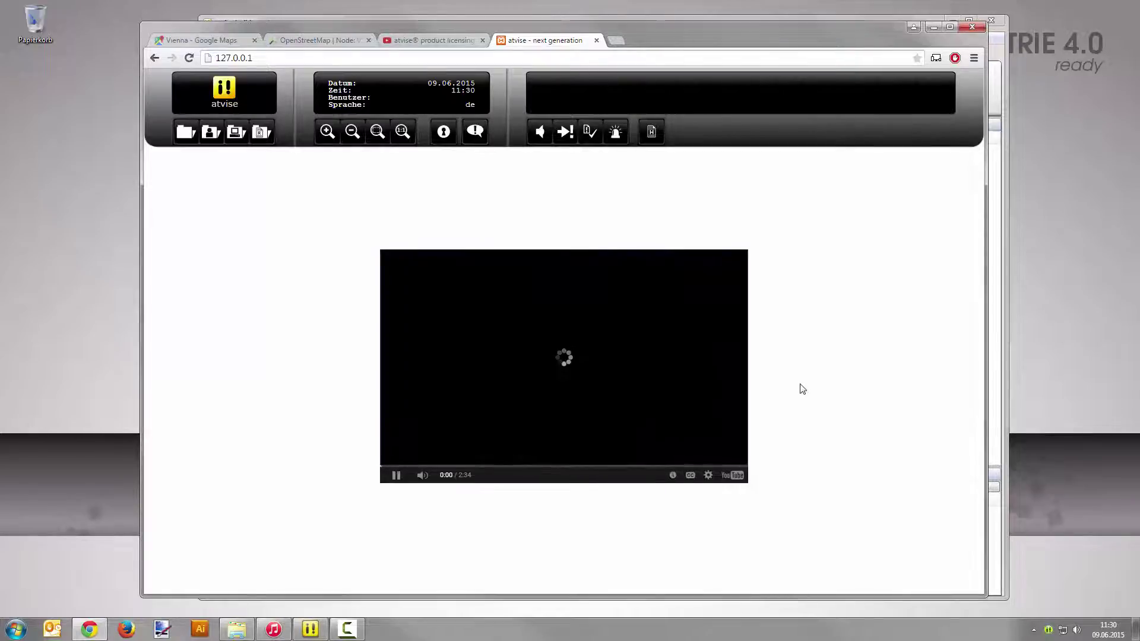